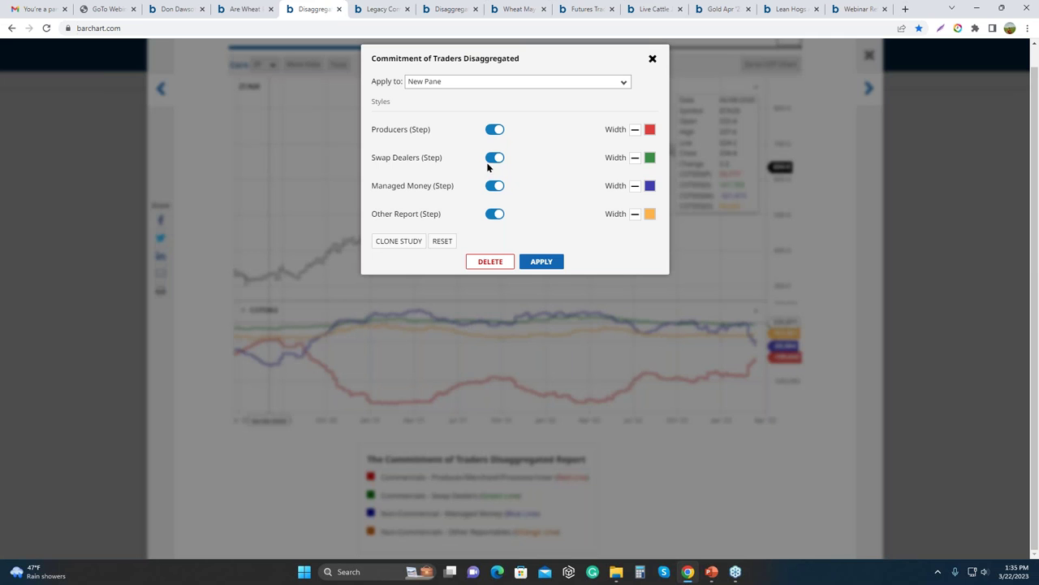
# - Turn off the Swap Dealers and Other Report lines on the Corn COT chart and apply
pyautogui.click(495, 157)
pyautogui.click(495, 215)
pyautogui.click(536, 261)
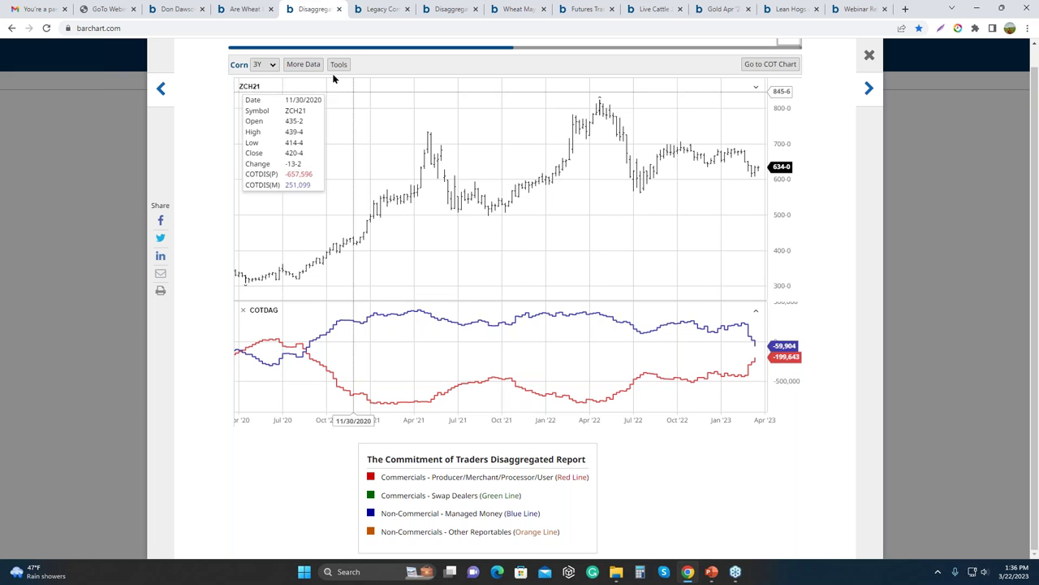
pyautogui.click(264, 64)
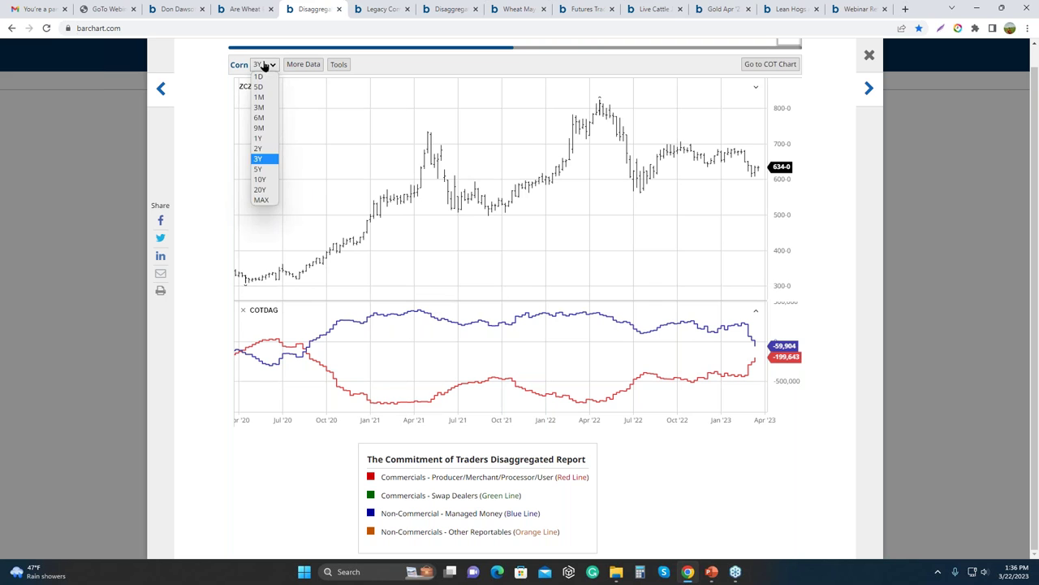
# - Switch the Corn chart to a 1Y range, then go to the Barchart home page
pyautogui.click(266, 143)
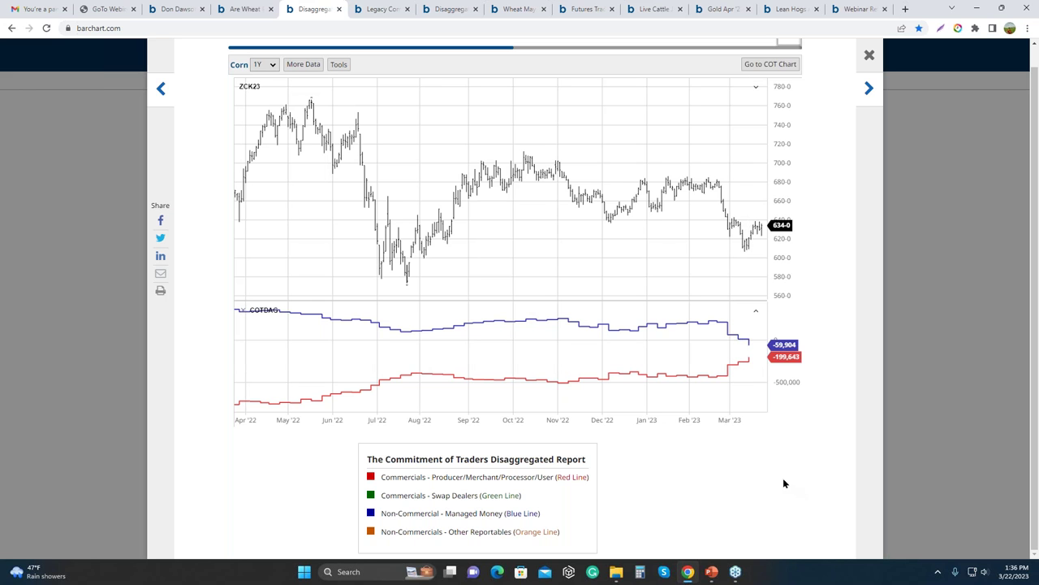
pyautogui.click(751, 364)
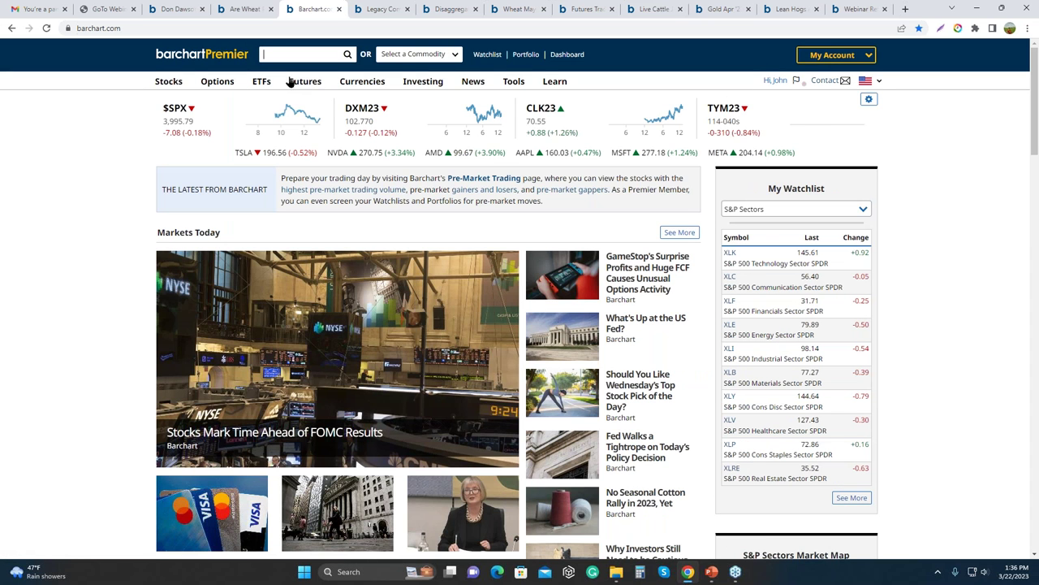
# - Go to the Disaggregated Commitments of Traders report and open Corn's price chart
pyautogui.click(13, 28)
pyautogui.click(13, 28)
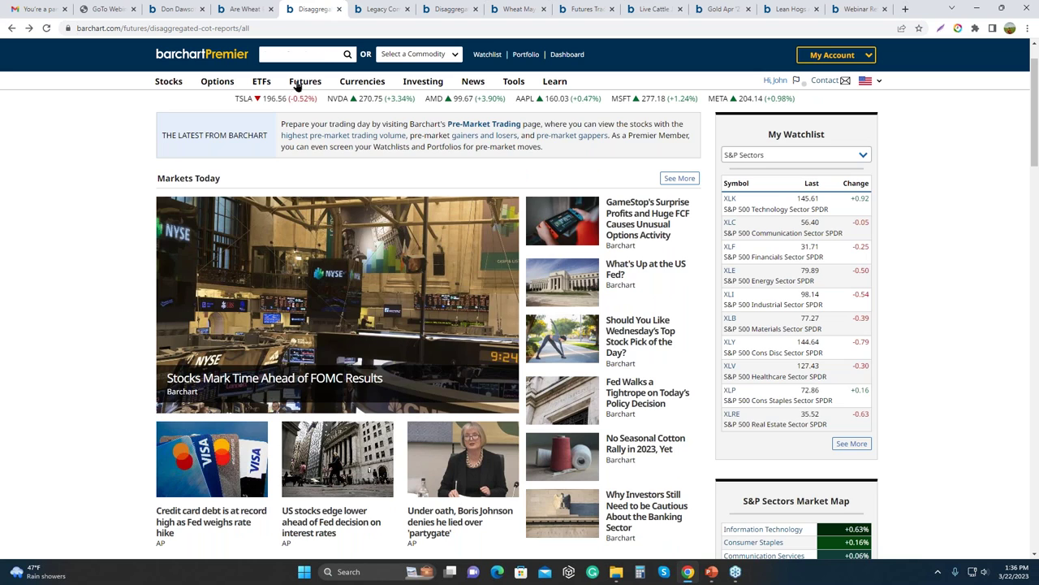
pyautogui.moveTo(301, 84)
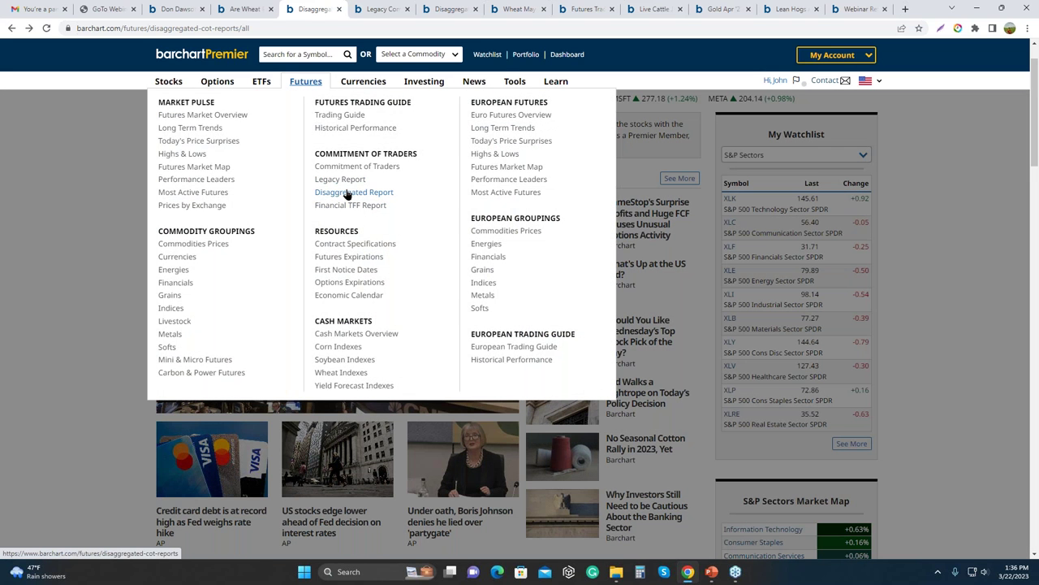
pyautogui.click(346, 193)
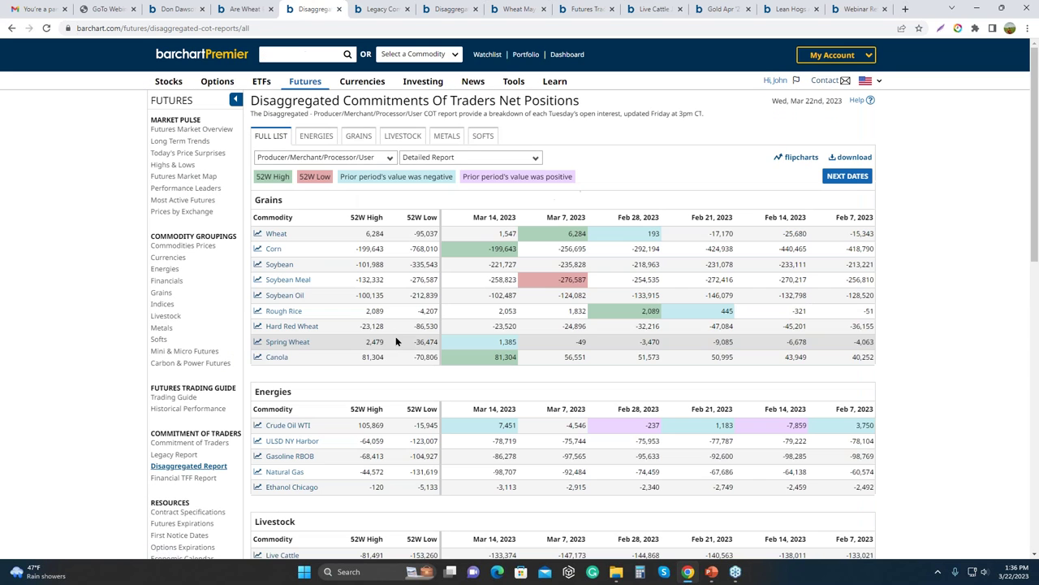
pyautogui.click(261, 250)
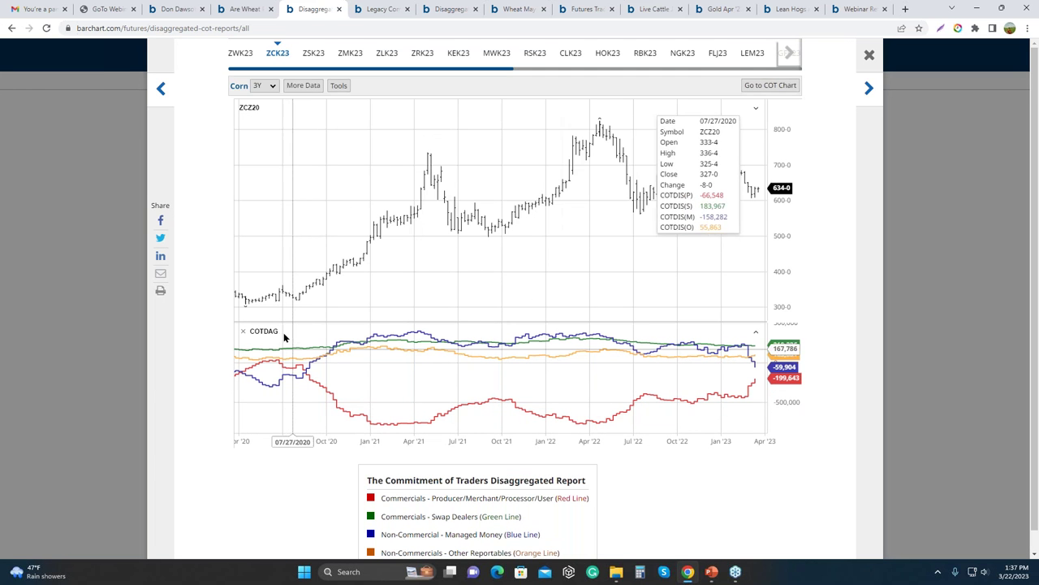
# - In the COTDAG study settings, turn off Swap Dealers and Other Report and apply
pyautogui.click(271, 334)
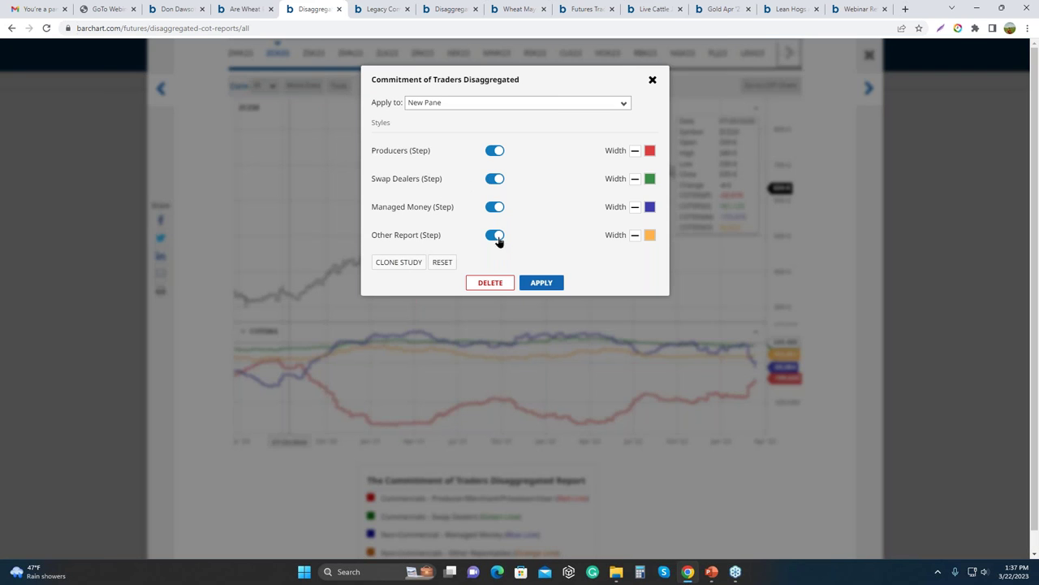
pyautogui.click(492, 182)
pyautogui.click(493, 237)
pyautogui.click(547, 285)
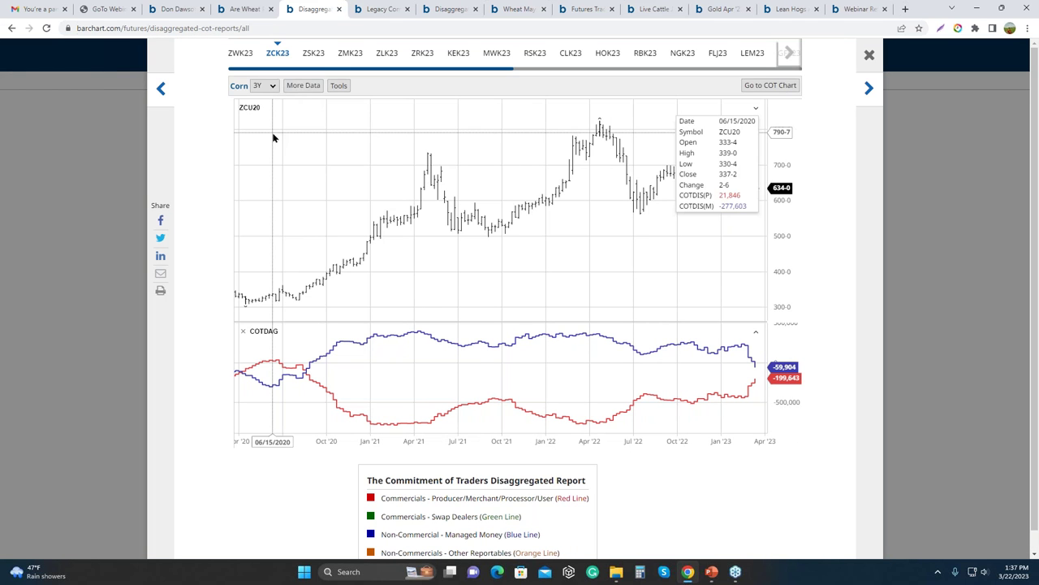
pyautogui.click(264, 86)
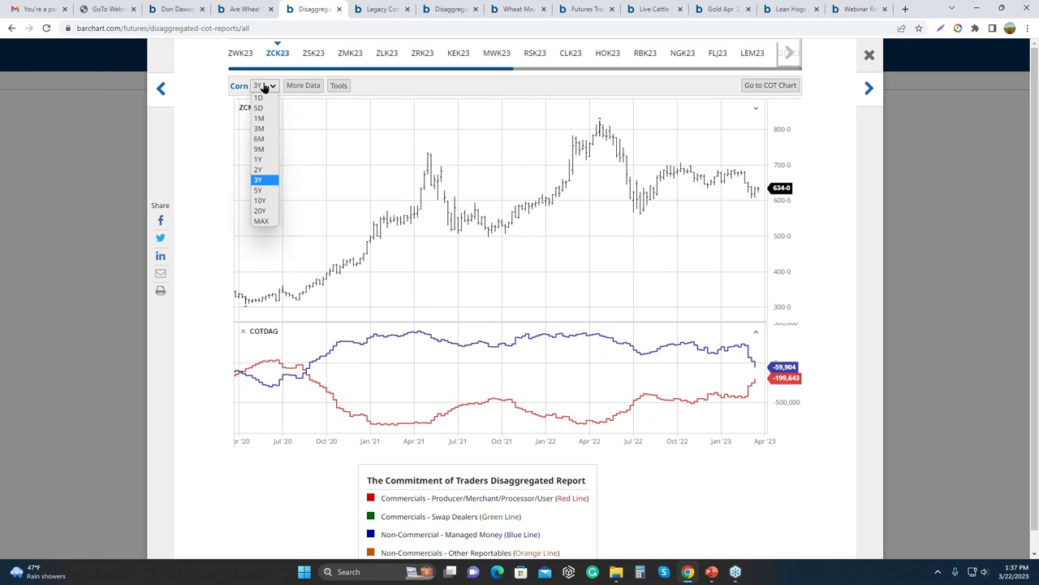
# - Set the Corn chart to 1Y, then close it to return to the net positions table
pyautogui.click(260, 159)
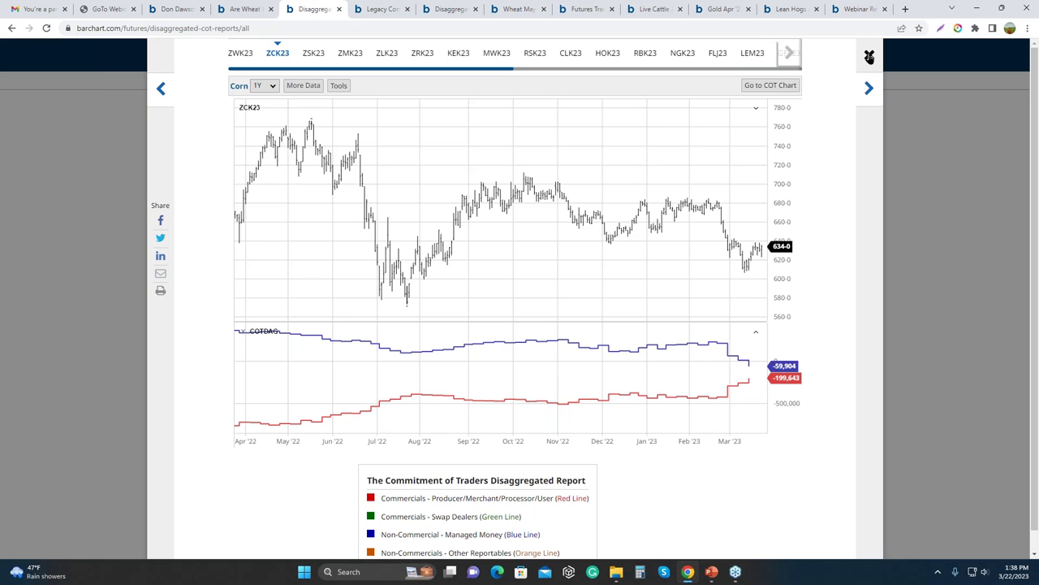
pyautogui.click(869, 57)
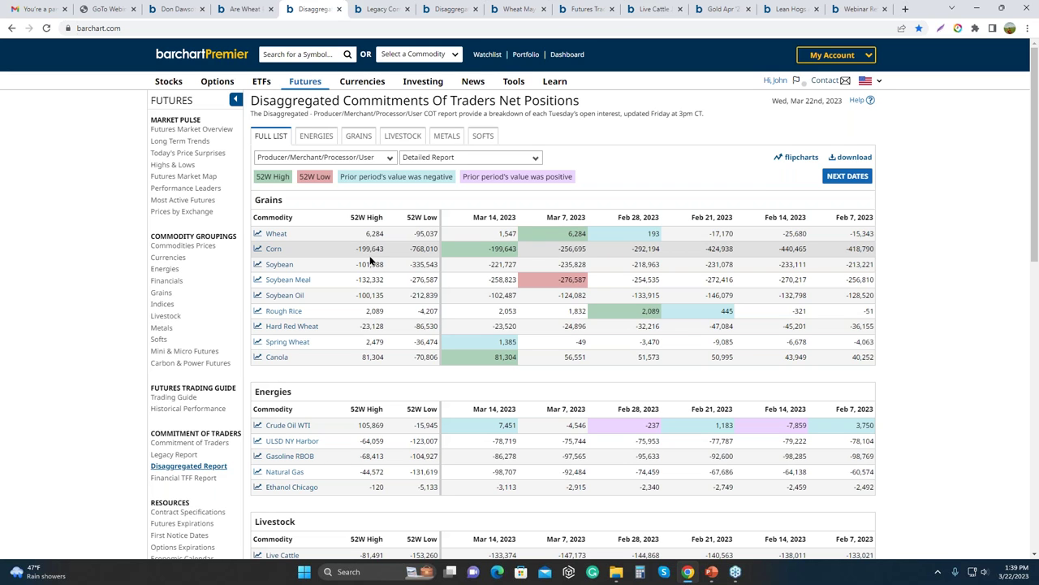
# - Open the trader-category dropdown on the Disaggregated COT net positions table
pyautogui.click(374, 158)
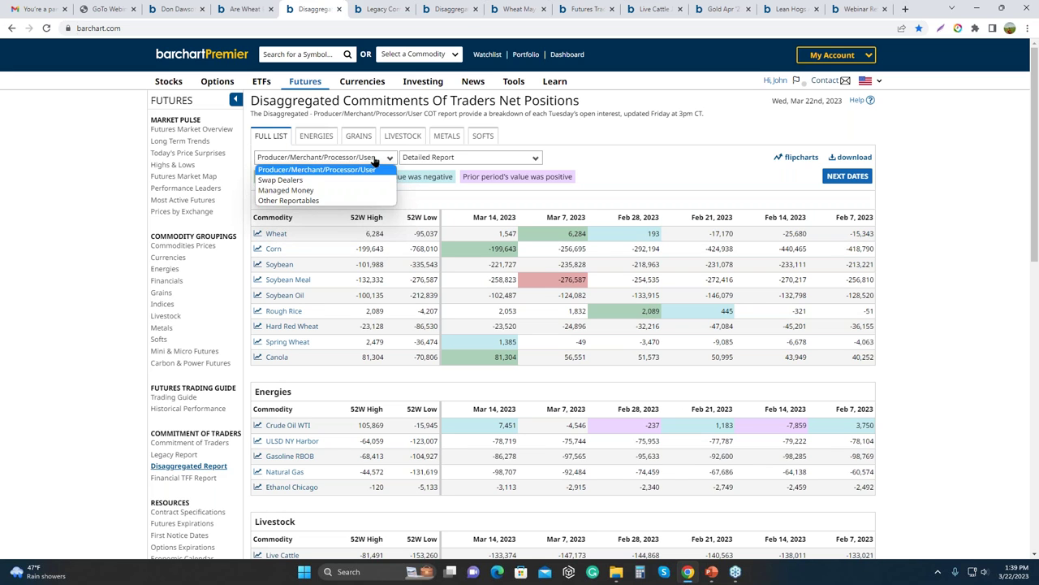
# - Switch the net positions table to Managed Money and scroll down
pyautogui.click(351, 190)
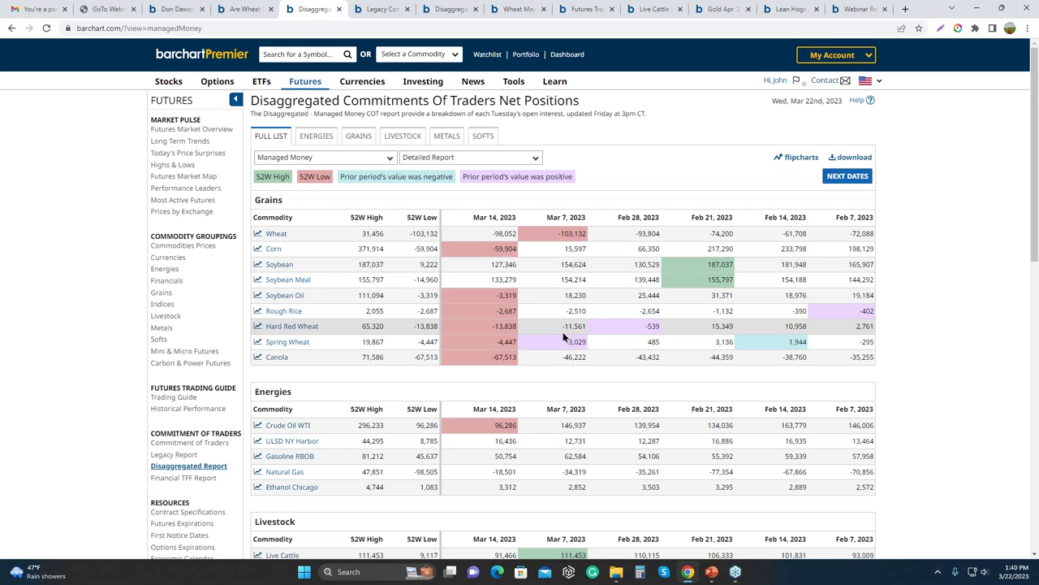
pyautogui.scroll(-2, 563, 339)
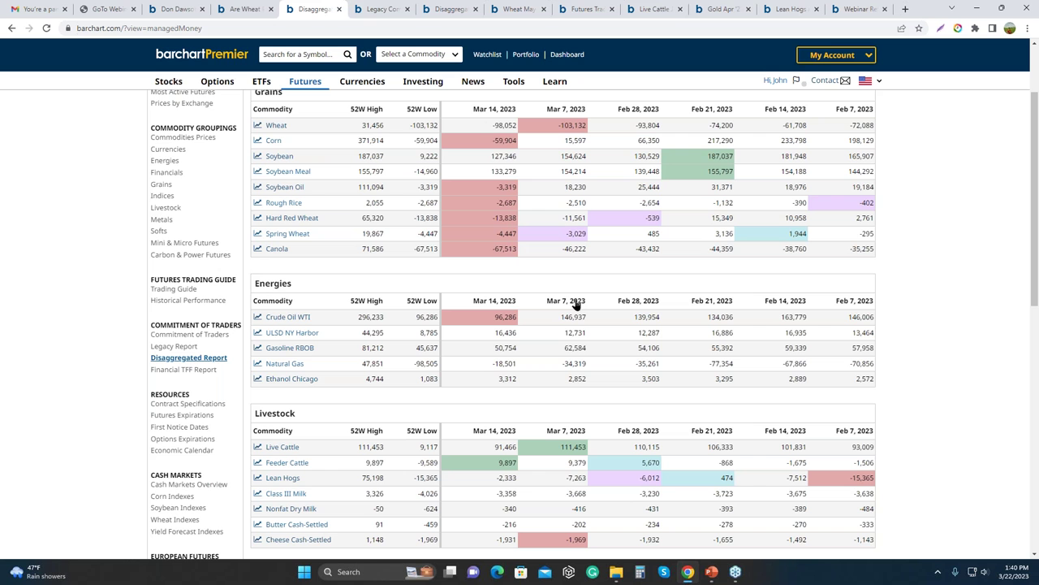
# - Review Managed Money figures through Metals and Softs, then open Coffee's price and COT chart
pyautogui.scroll(-5, 576, 304)
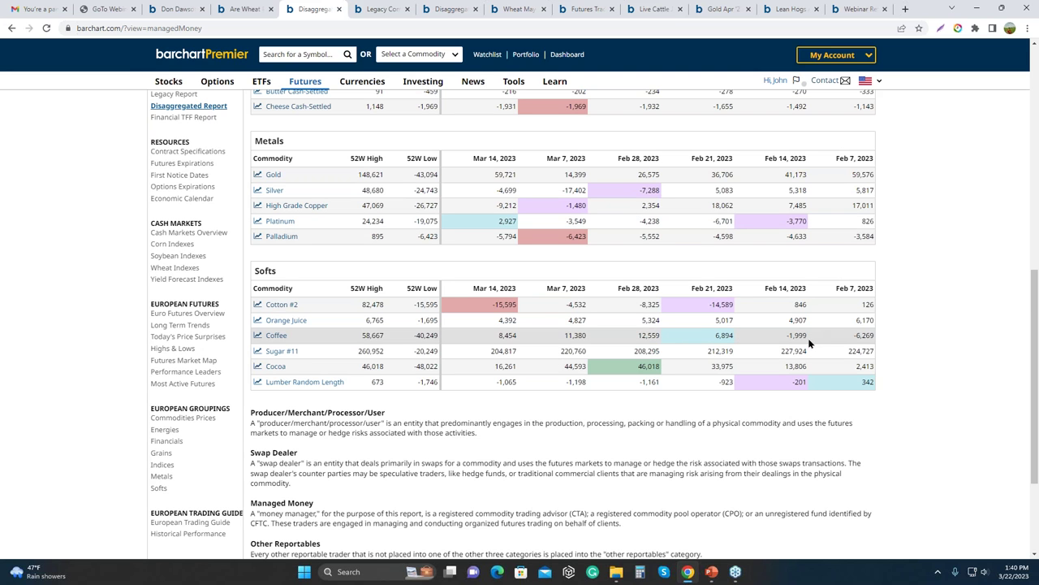
pyautogui.scroll(8, 484, 267)
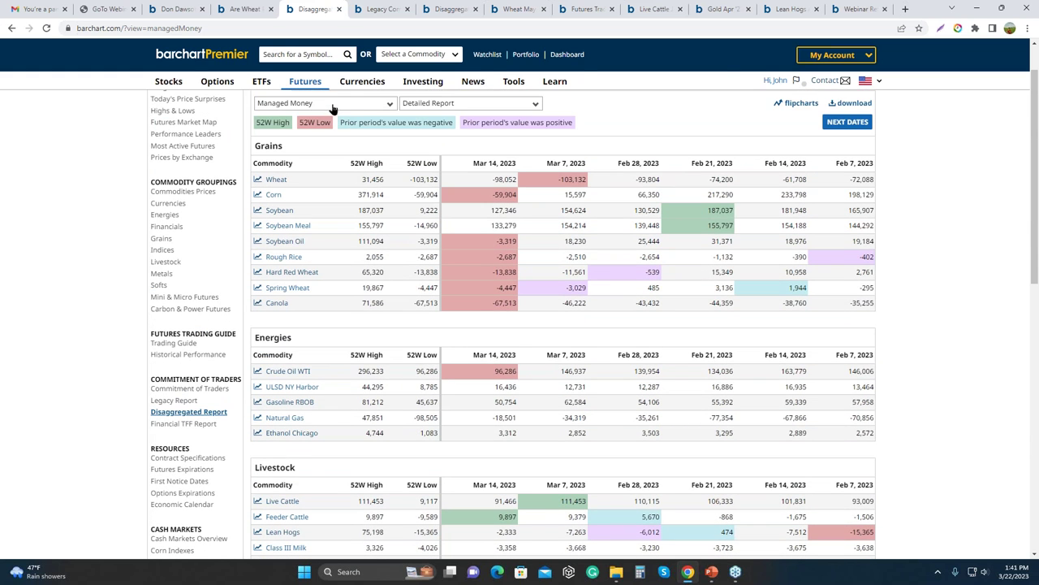
pyautogui.scroll(-8, 731, 459)
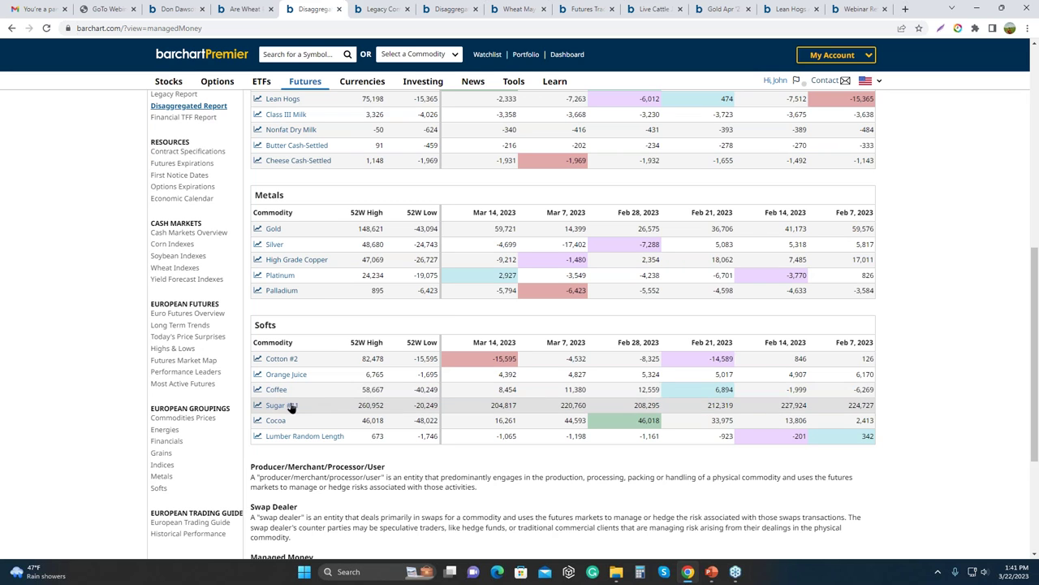
pyautogui.click(258, 391)
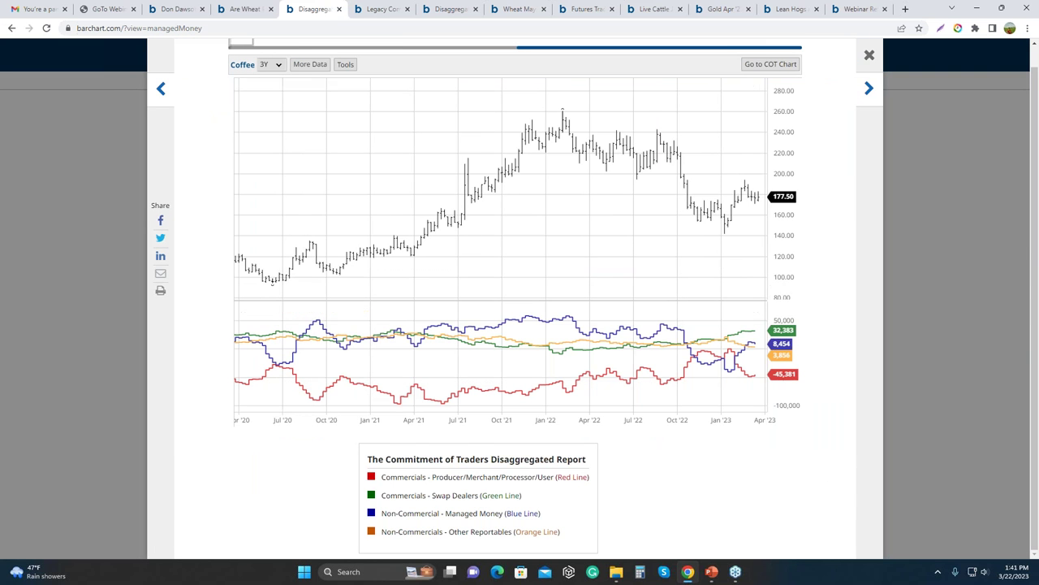
# - Hide Swap Dealers and Other Report on the Coffee COT pane and set the chart to 6M
pyautogui.click(264, 310)
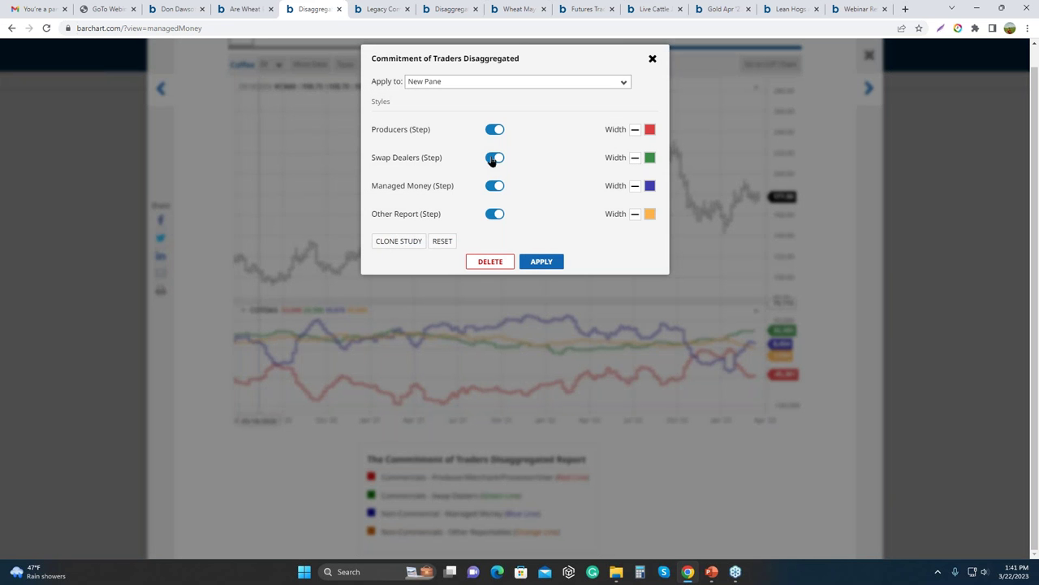
pyautogui.click(495, 158)
pyautogui.click(495, 214)
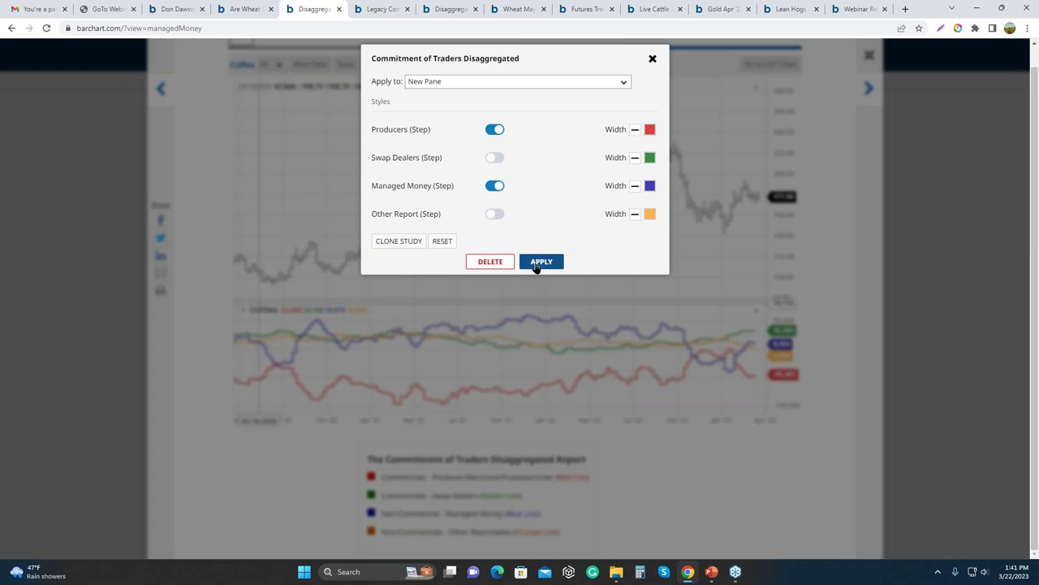
pyautogui.click(538, 262)
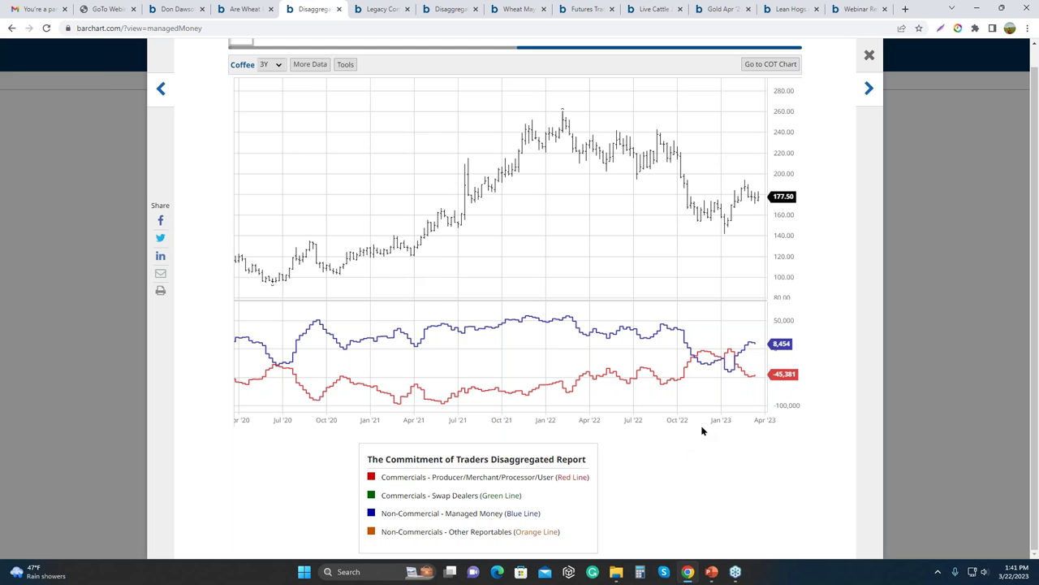
pyautogui.click(276, 67)
pyautogui.click(267, 118)
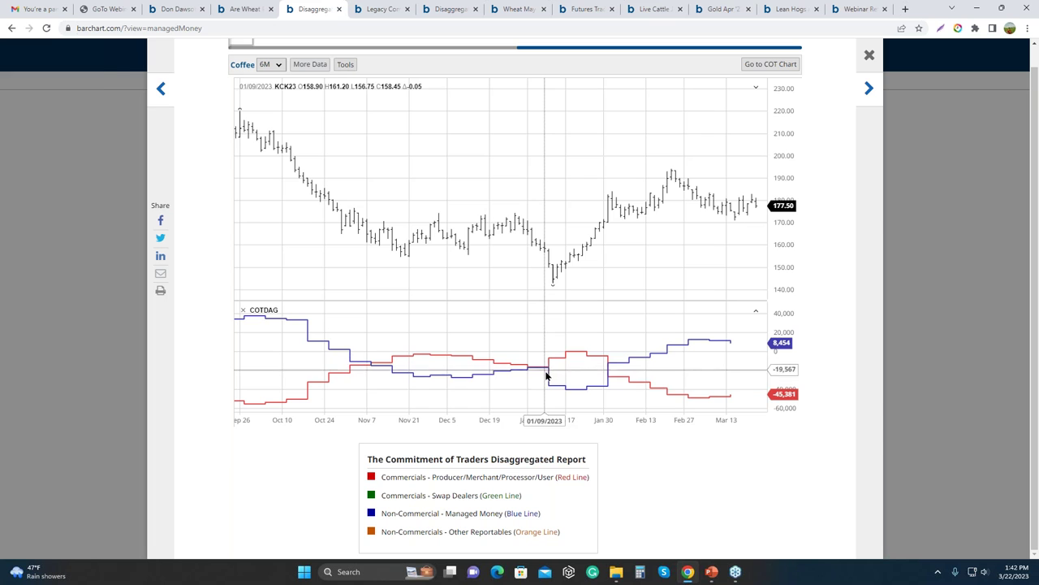
# - Scroll the mouse wheel over the six-month Coffee chart
pyautogui.scroll(-3, 515, 420)
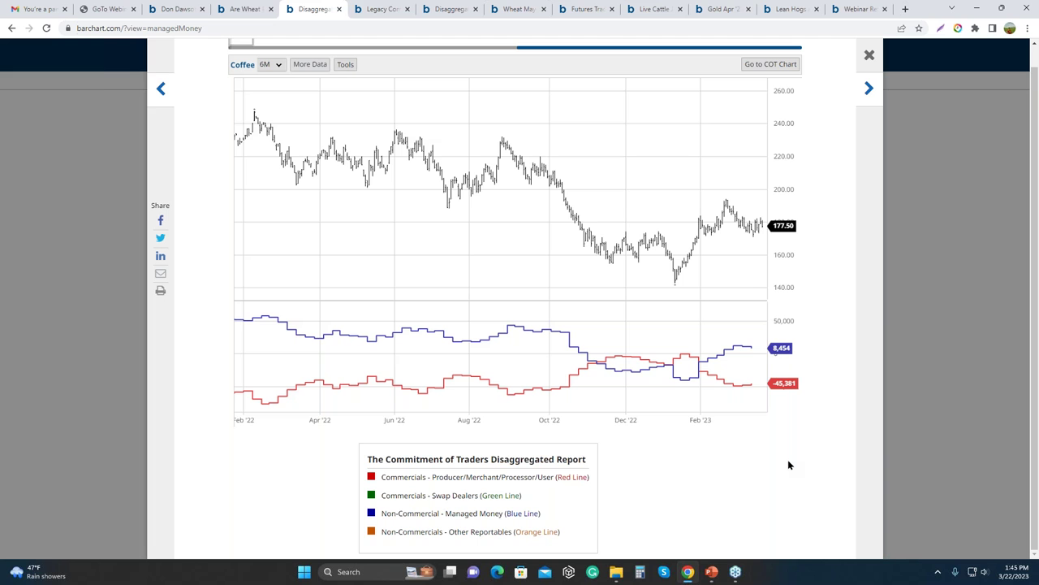
# - Open the time-period list on the widened Coffee chart
pyautogui.click(269, 65)
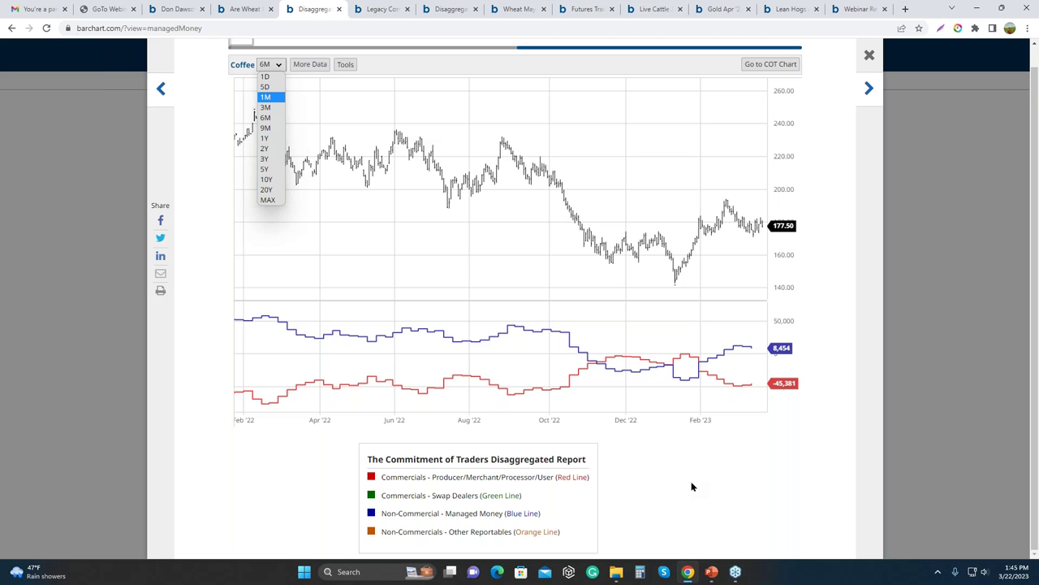
# - Dismiss the period list unchanged and close the coffee chart, returning to the Managed Money table
pyautogui.click(869, 59)
pyautogui.click(869, 59)
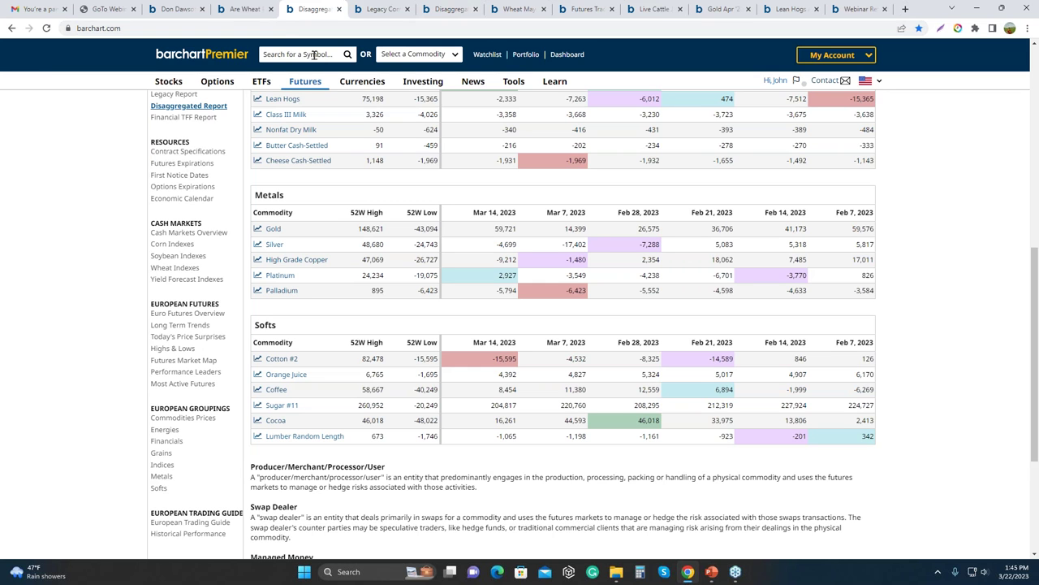
# - Go via the author's page to the article on wheat prices coming up from the basement
pyautogui.click(187, 8)
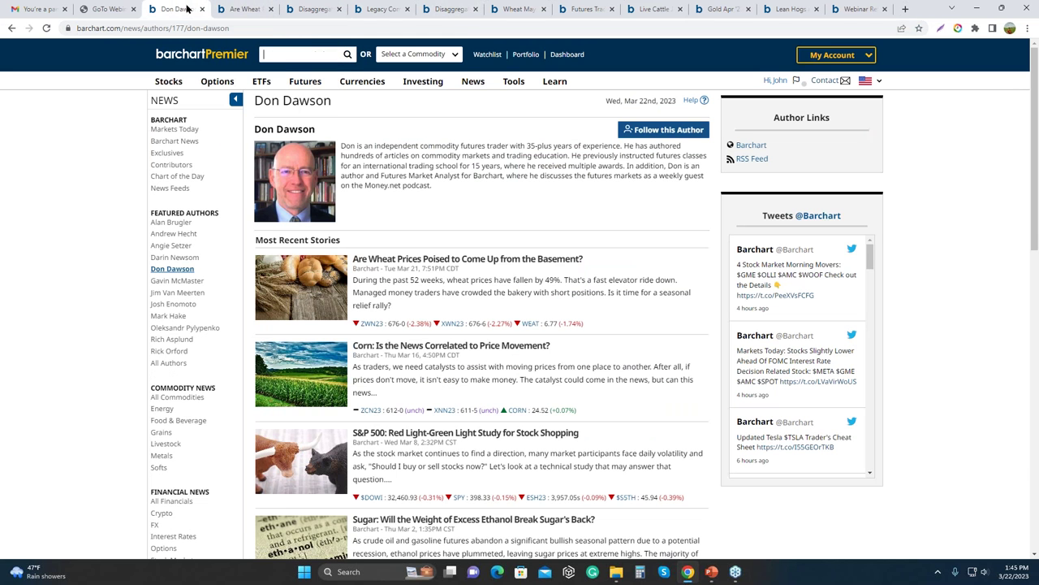
pyautogui.click(238, 9)
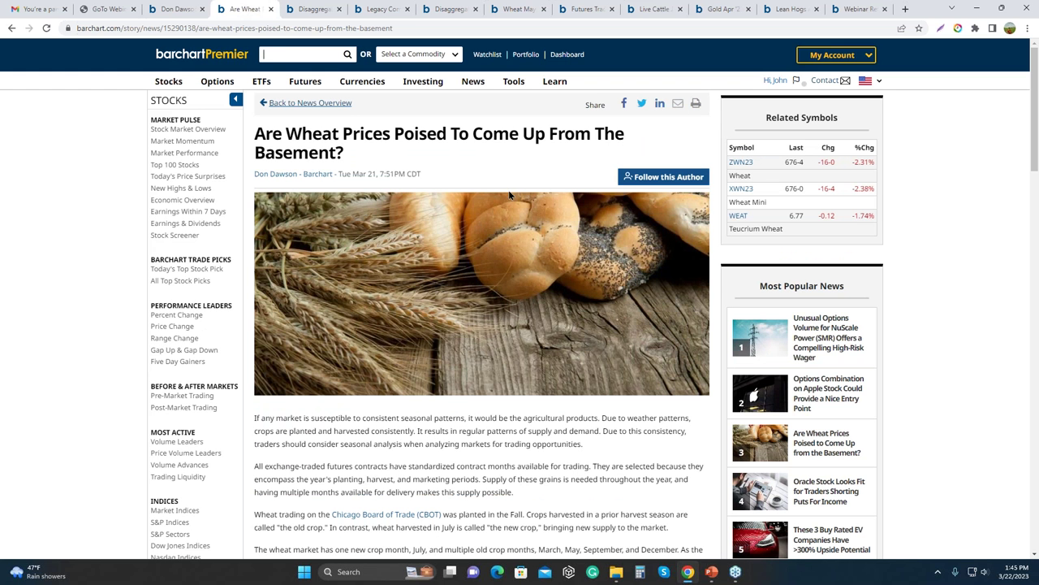
pyautogui.scroll(-3, 513, 167)
pyautogui.scroll(3, 513, 161)
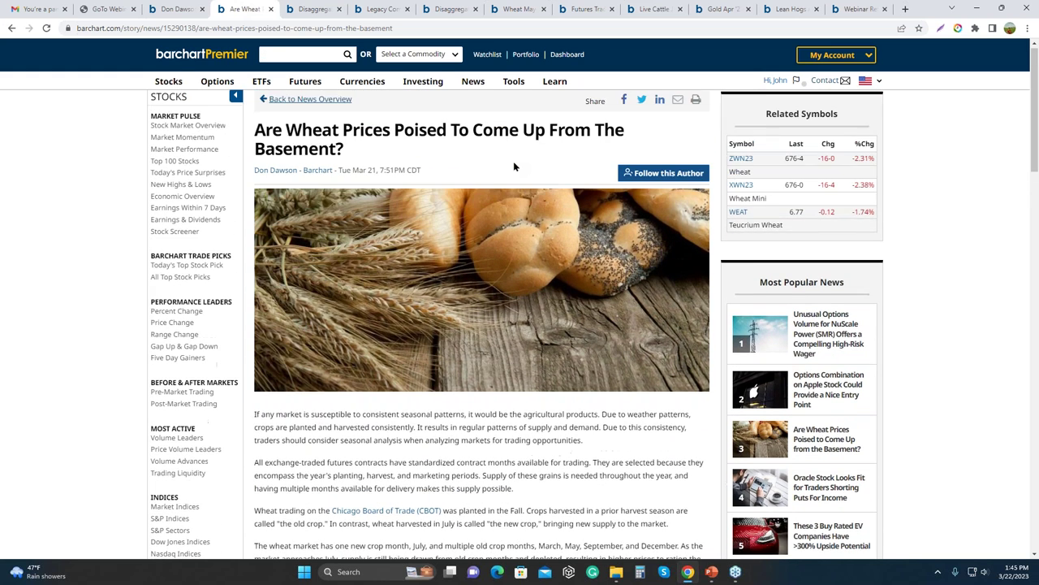
pyautogui.scroll(-5, 514, 162)
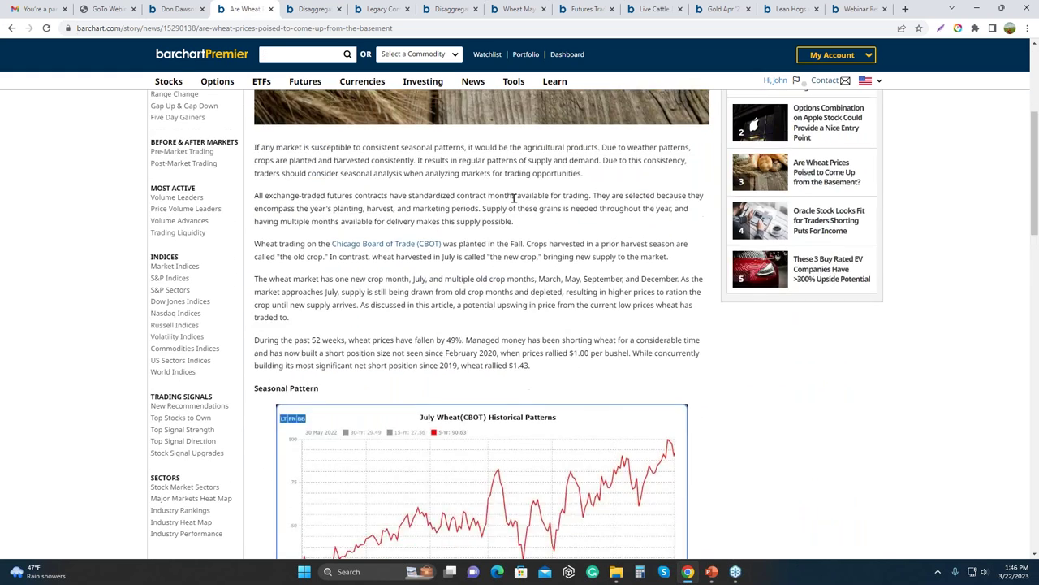
pyautogui.scroll(-1, 528, 221)
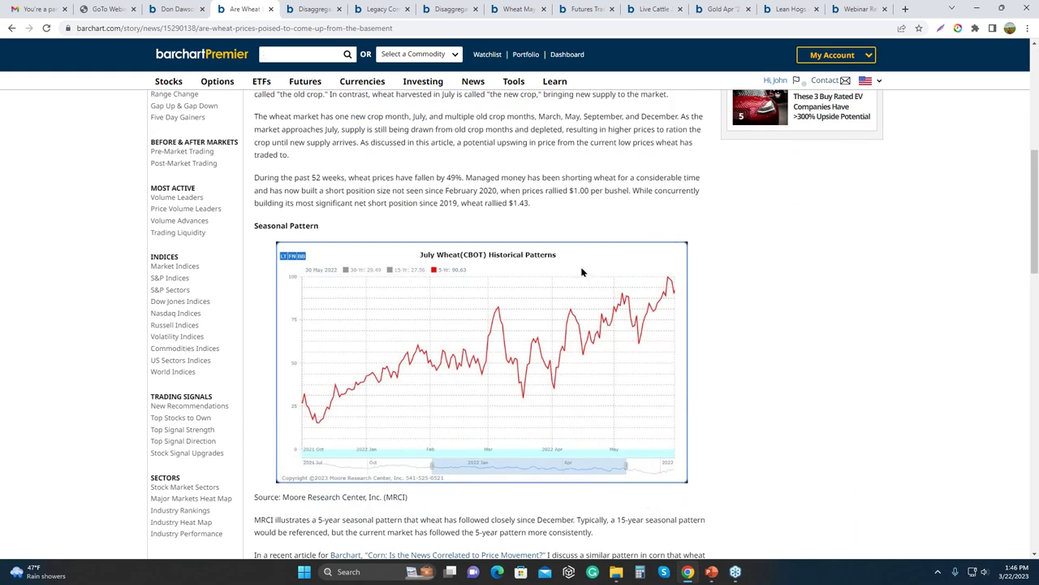
# - Read down to the Technical Picture section and open the Wheat May '23 chart
pyautogui.scroll(-1, 538, 328)
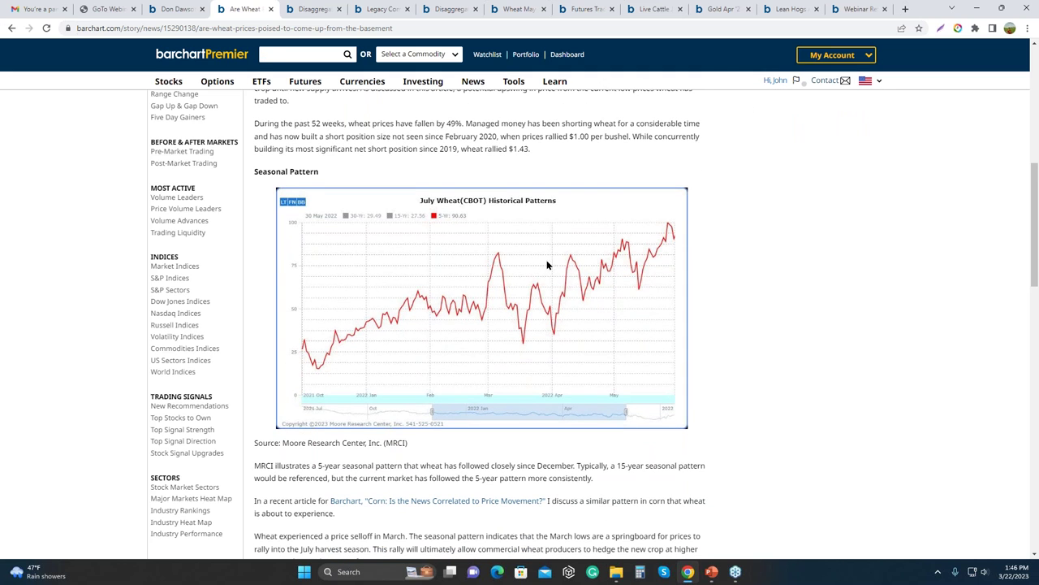
pyautogui.scroll(-4, 575, 292)
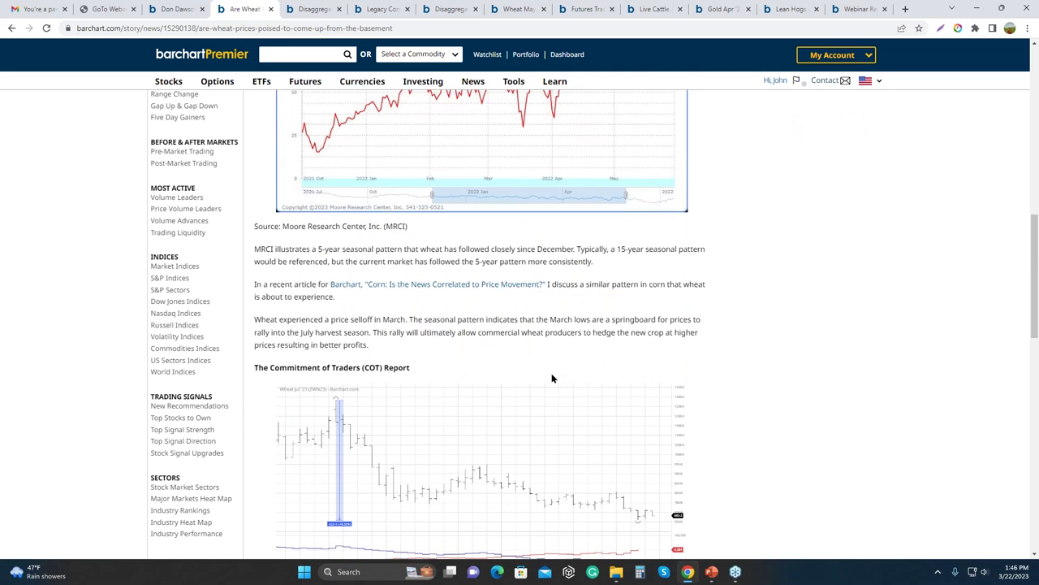
pyautogui.scroll(-2, 502, 364)
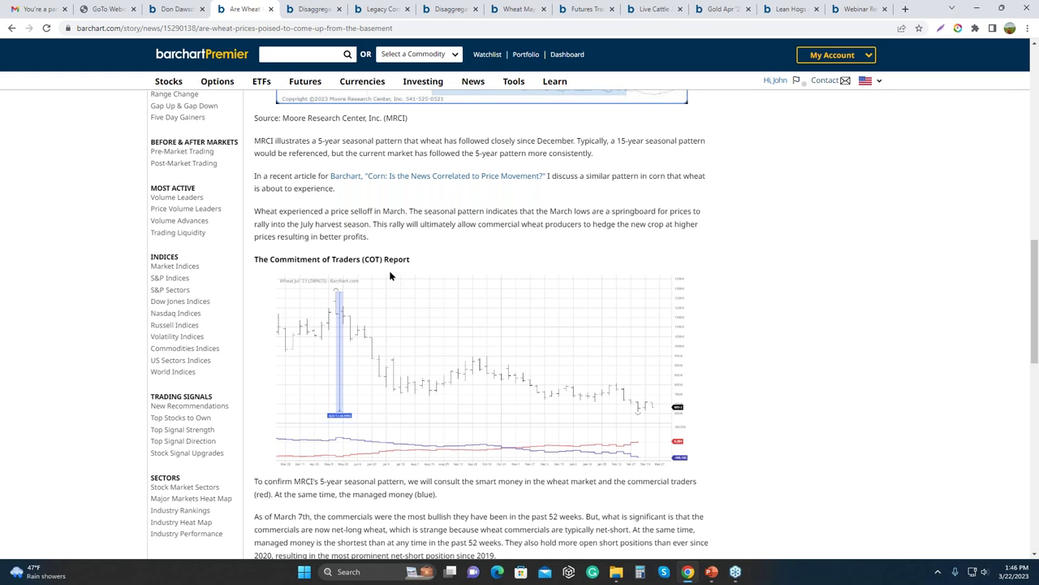
pyautogui.scroll(-1, 389, 277)
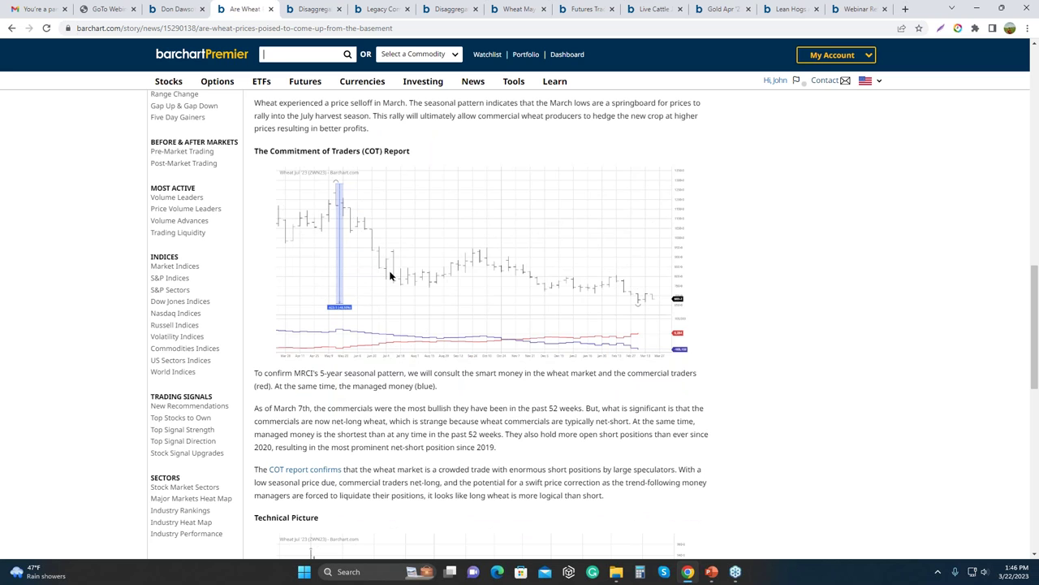
pyautogui.scroll(-4, 391, 272)
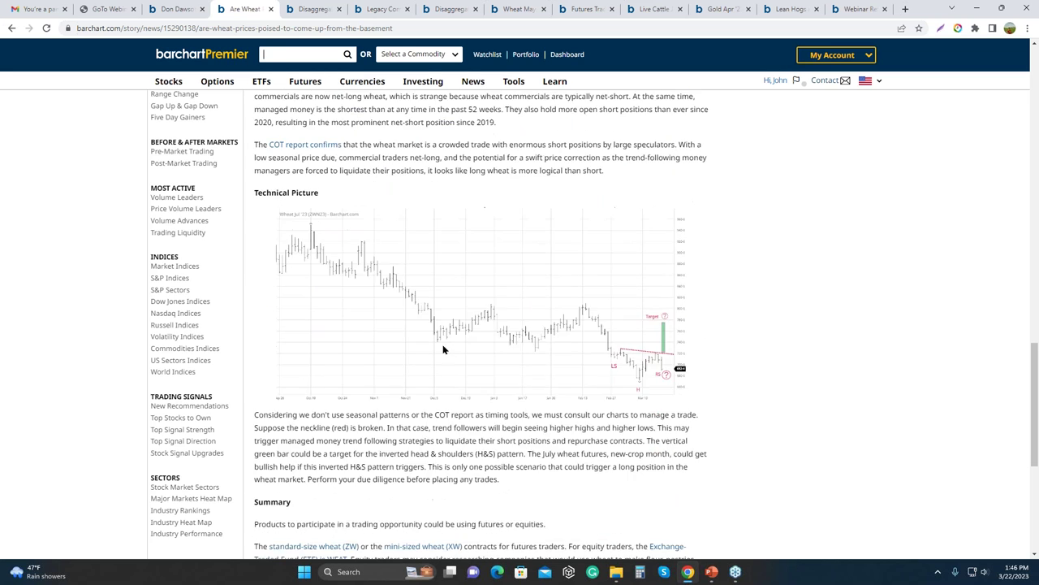
pyautogui.scroll(1, 451, 308)
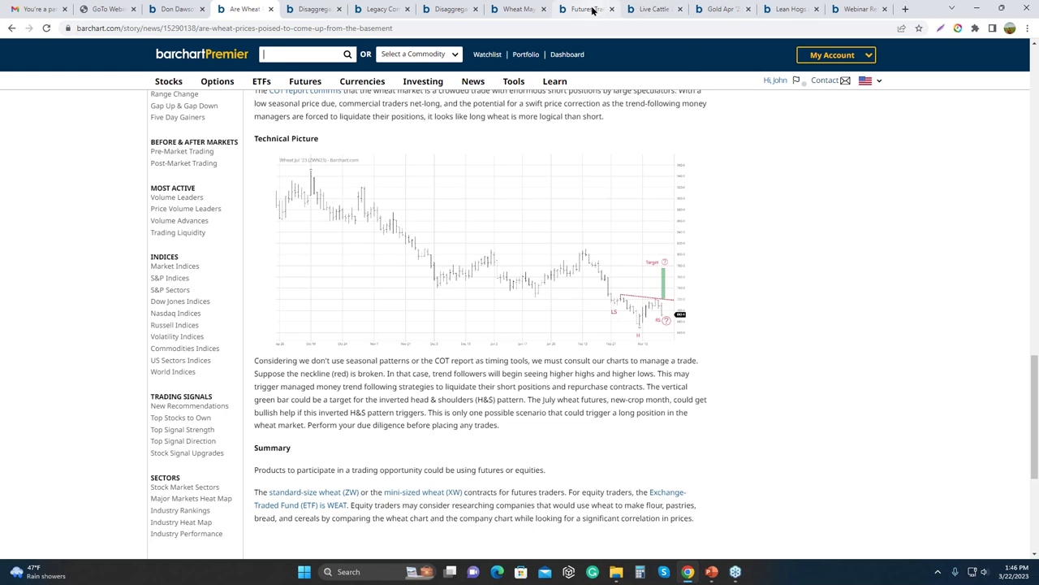
pyautogui.click(516, 6)
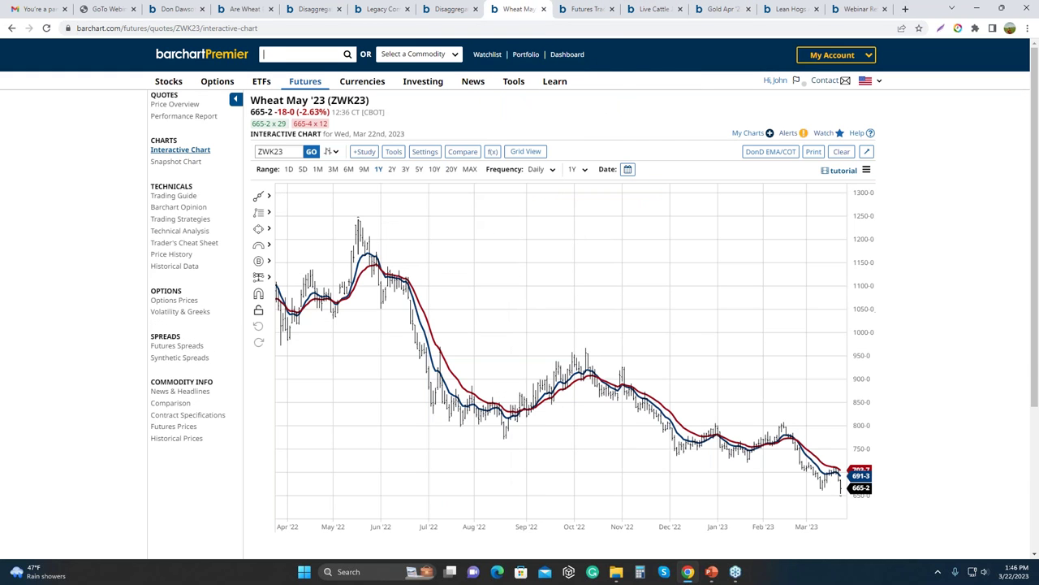
pyautogui.click(333, 169)
pyautogui.moveTo(599, 464); pyautogui.dragTo(581, 464)
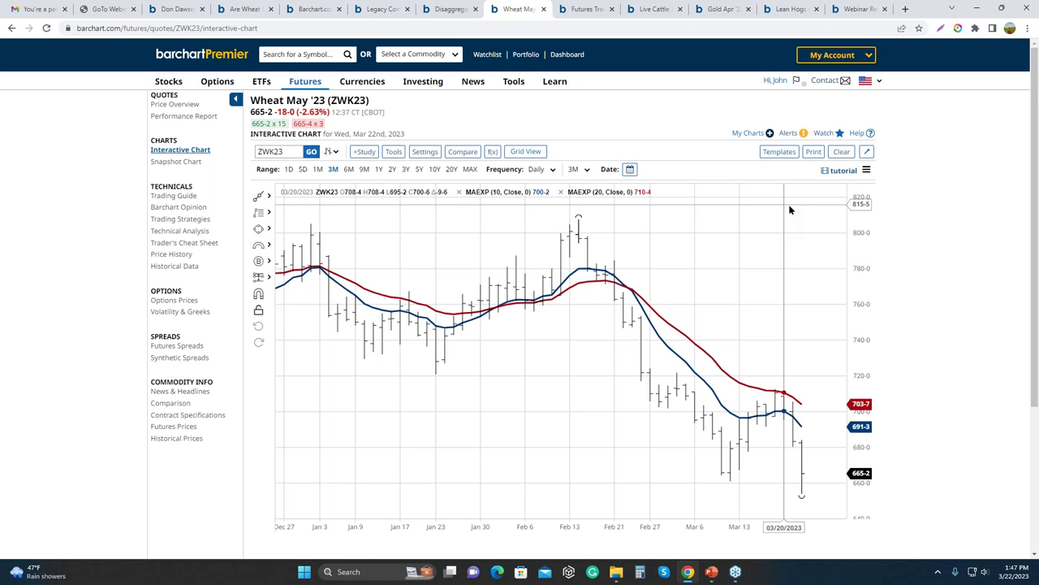
pyautogui.click(780, 152)
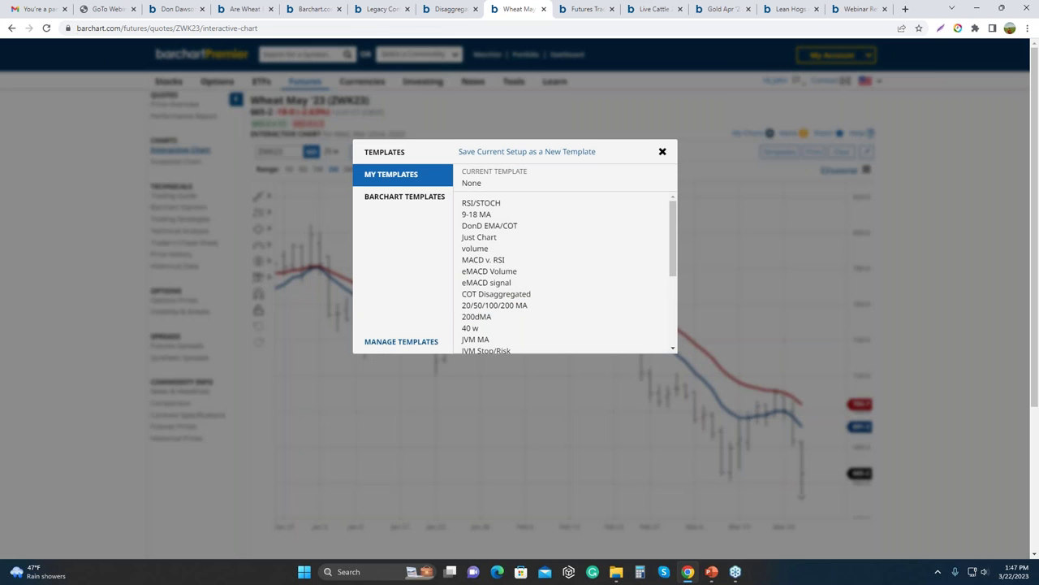
pyautogui.click(753, 254)
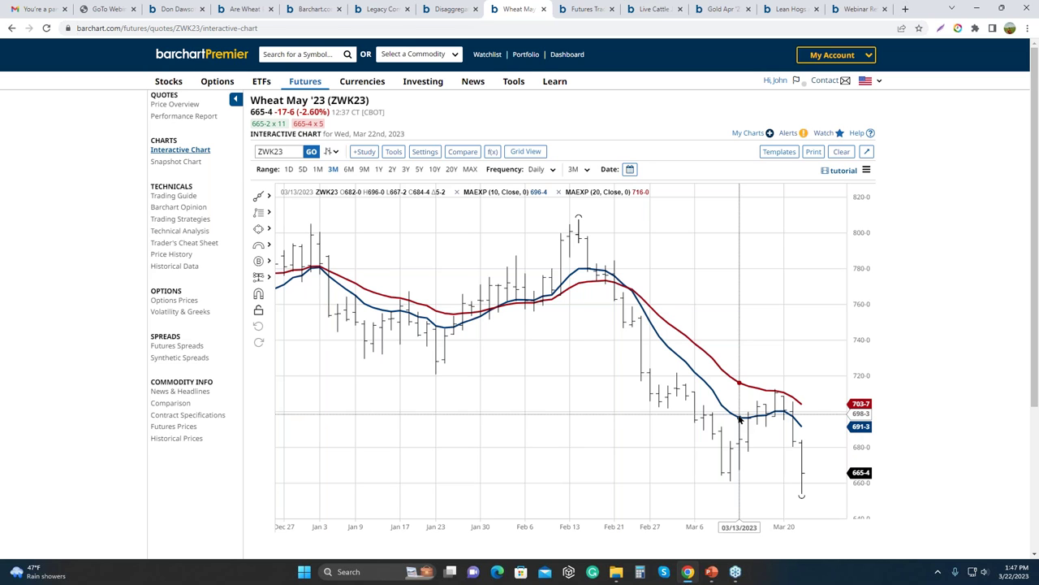
pyautogui.click(779, 154)
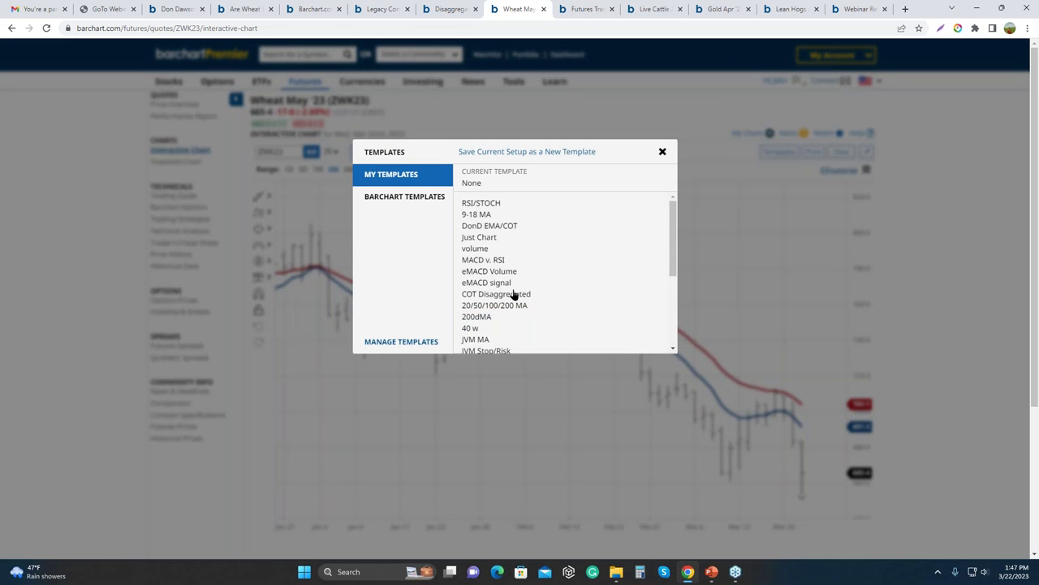
# - Apply the COT Disaggregated template to the wheat chart and remove the COTLC pane
pyautogui.scroll(-3, 515, 291)
pyautogui.scroll(5, 514, 291)
pyautogui.click(503, 295)
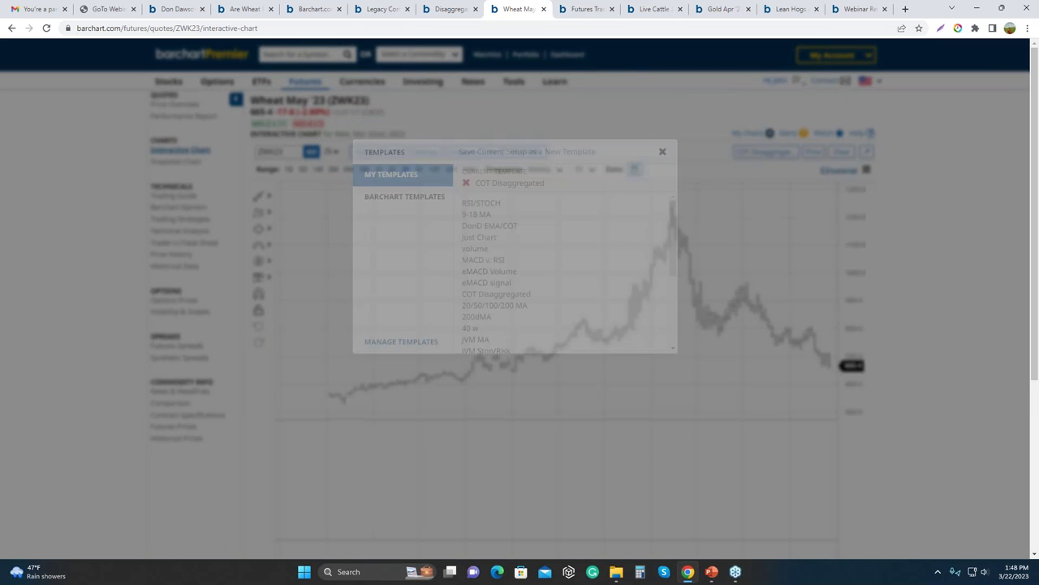
pyautogui.click(285, 429)
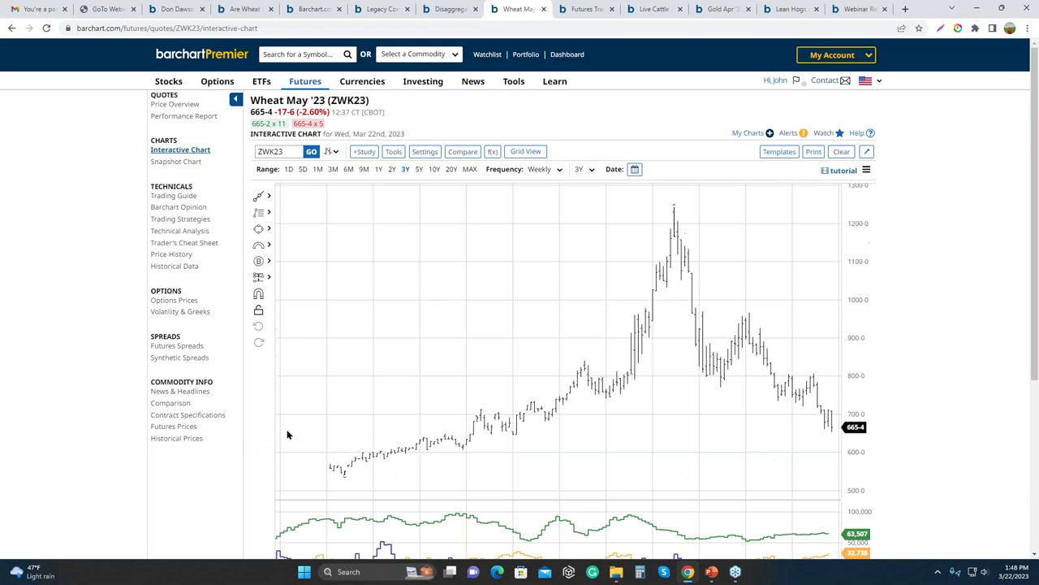
# - Hide the Swap Dealers and Other Report lines in the COTDAG study, then reload the chart
pyautogui.scroll(-1, 291, 445)
pyautogui.scroll(-2, 290, 445)
pyautogui.click(298, 348)
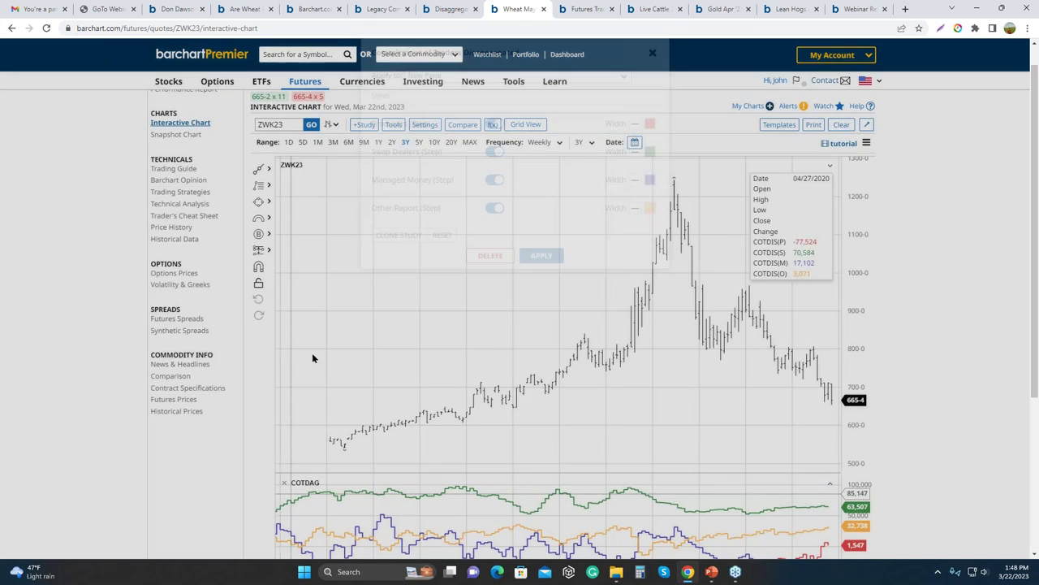
pyautogui.click(494, 151)
pyautogui.click(493, 208)
pyautogui.click(540, 255)
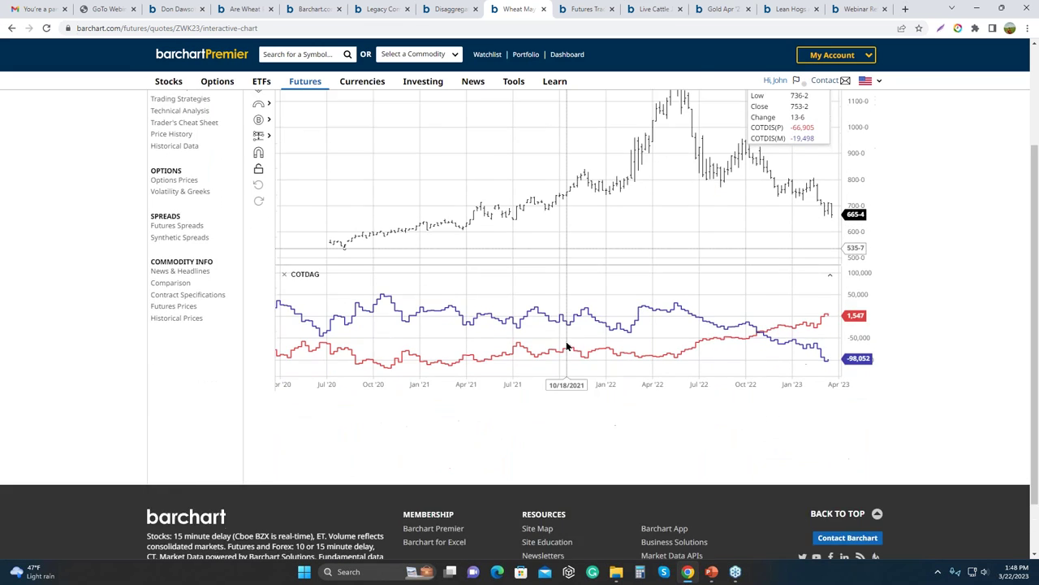
pyautogui.scroll(2, 584, 382)
pyautogui.press('F5')
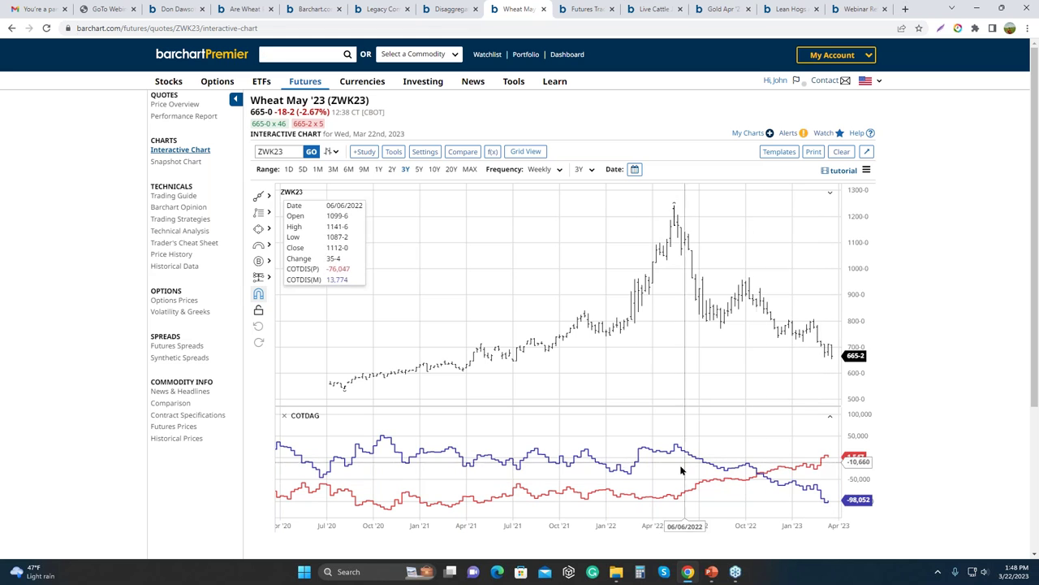
# - Pan and zoom the weekly wheat and COT charts to span roughly August 2021 to April 2023
pyautogui.moveTo(522, 520); pyautogui.dragTo(550, 517)
pyautogui.scroll(-5, 532, 525)
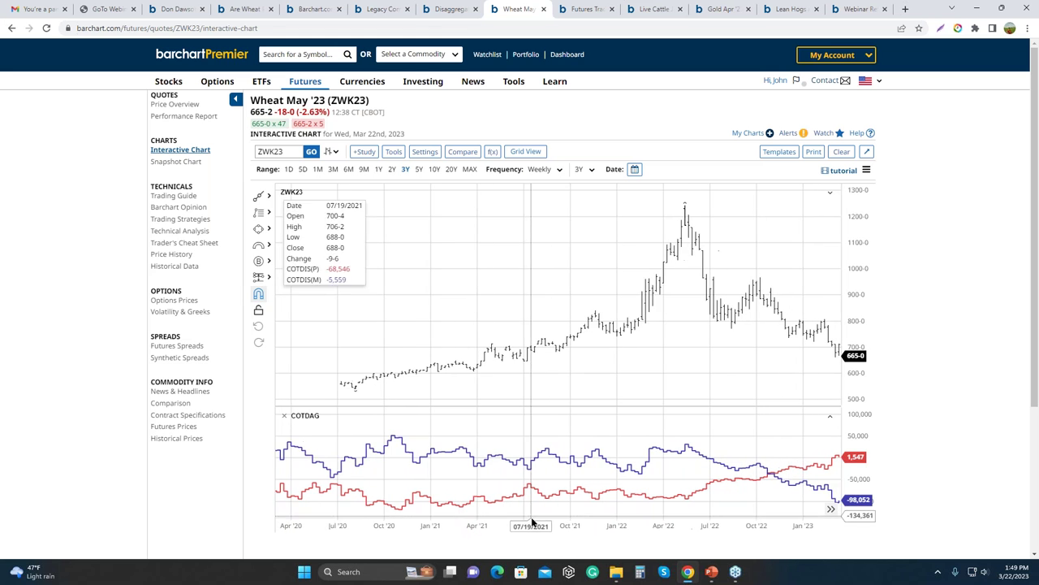
pyautogui.scroll(5, 533, 525)
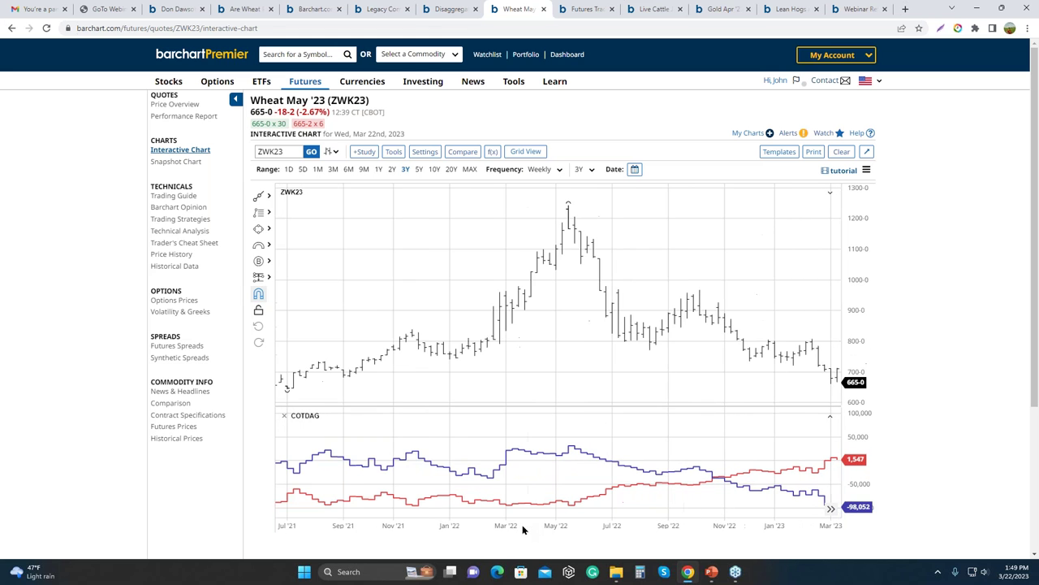
pyautogui.moveTo(734, 511); pyautogui.dragTo(706, 508)
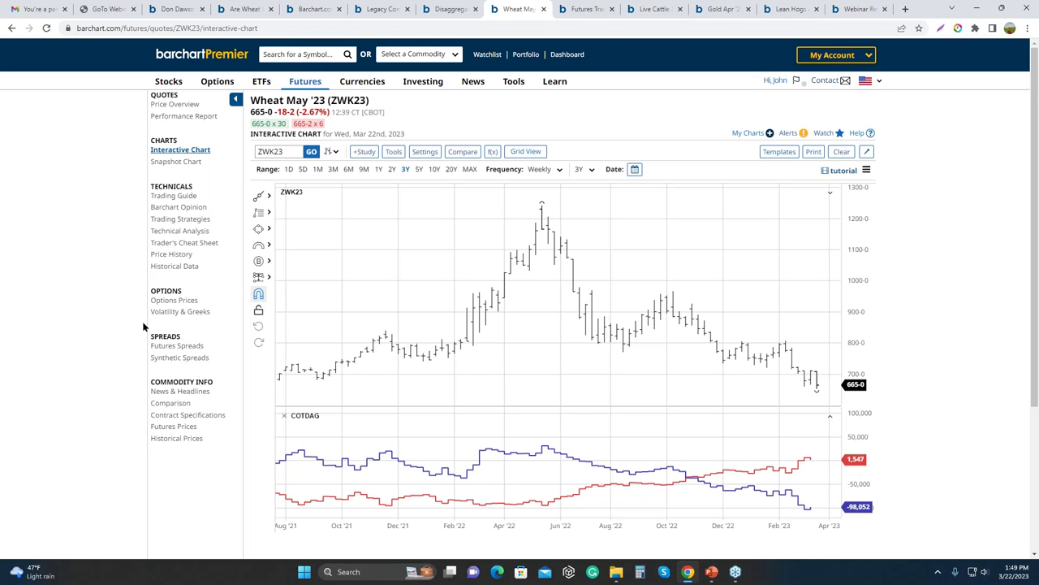
# - Open the wheat Trading Guide, then the Futures Trading Guide overview of buy and sell signals
pyautogui.click(183, 197)
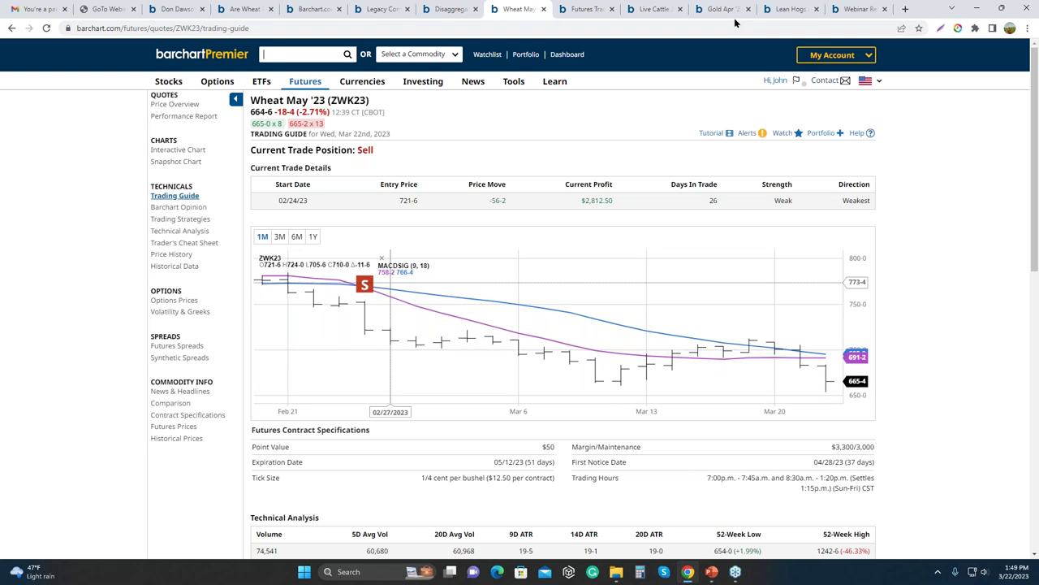
pyautogui.click(580, 11)
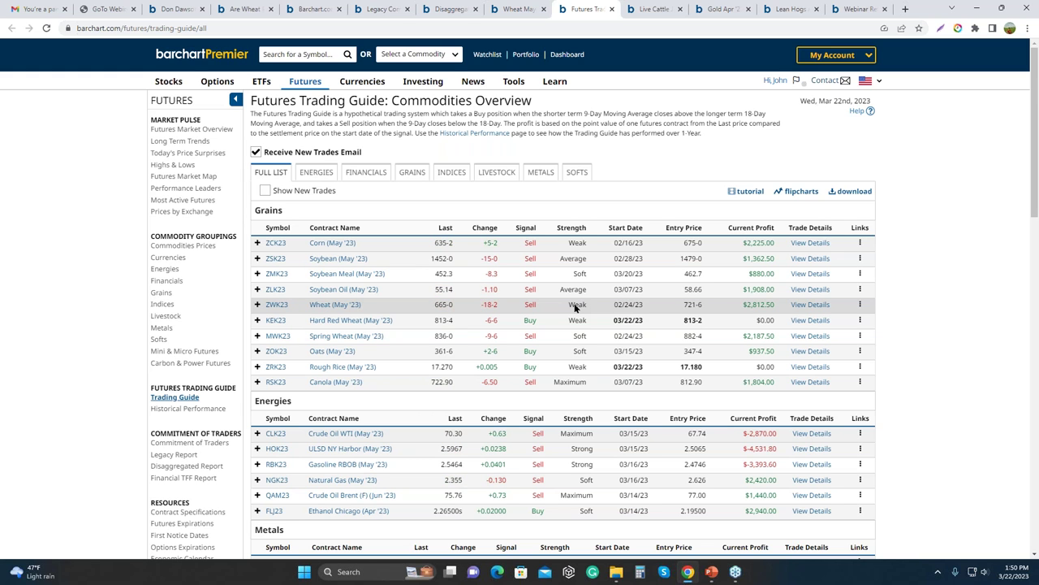
# - Go back to the Wheat May '23 interactive chart and list its saved chart templates
pyautogui.click(520, 10)
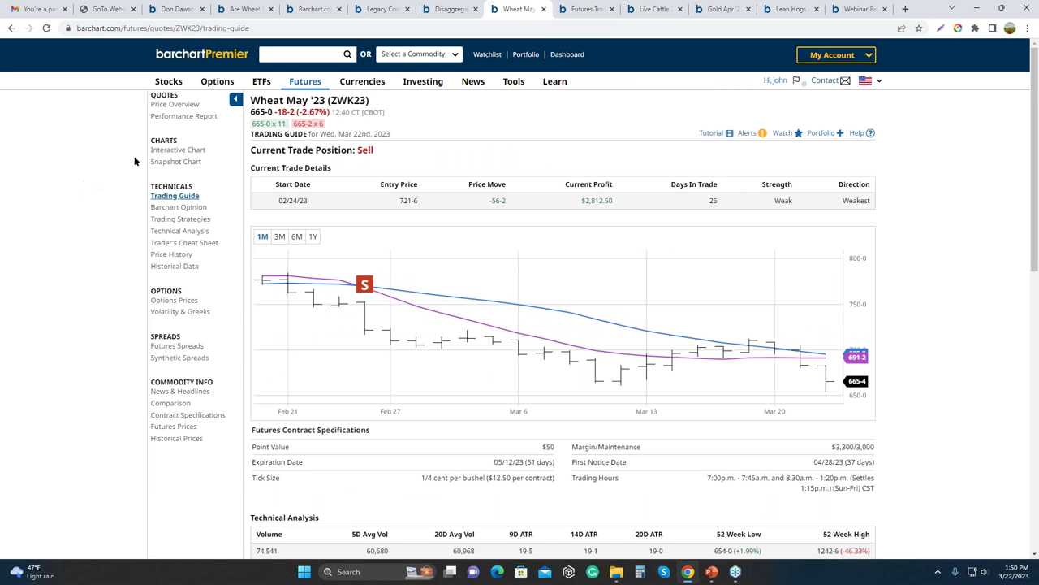
pyautogui.click(176, 150)
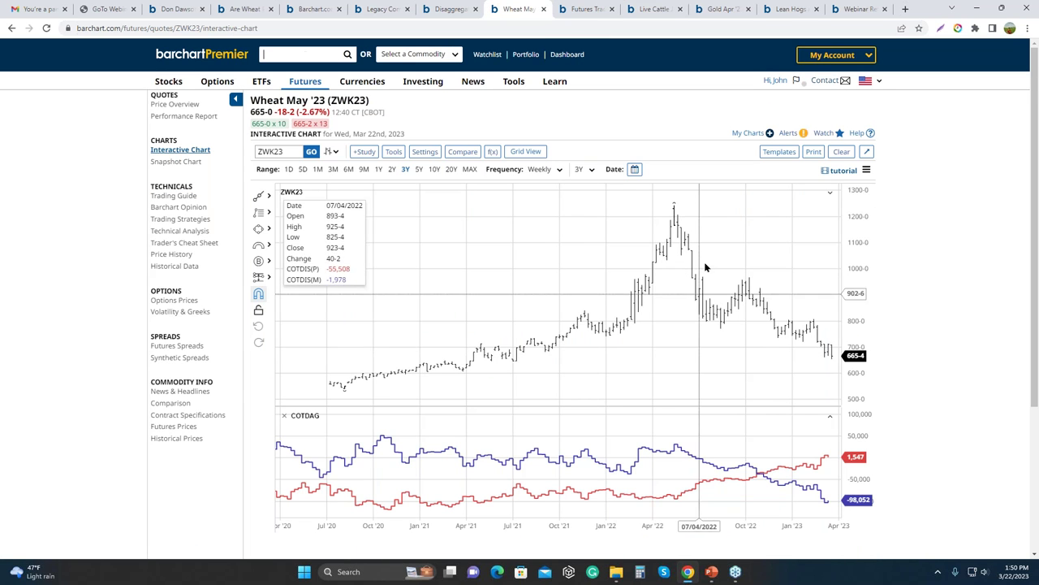
pyautogui.click(779, 153)
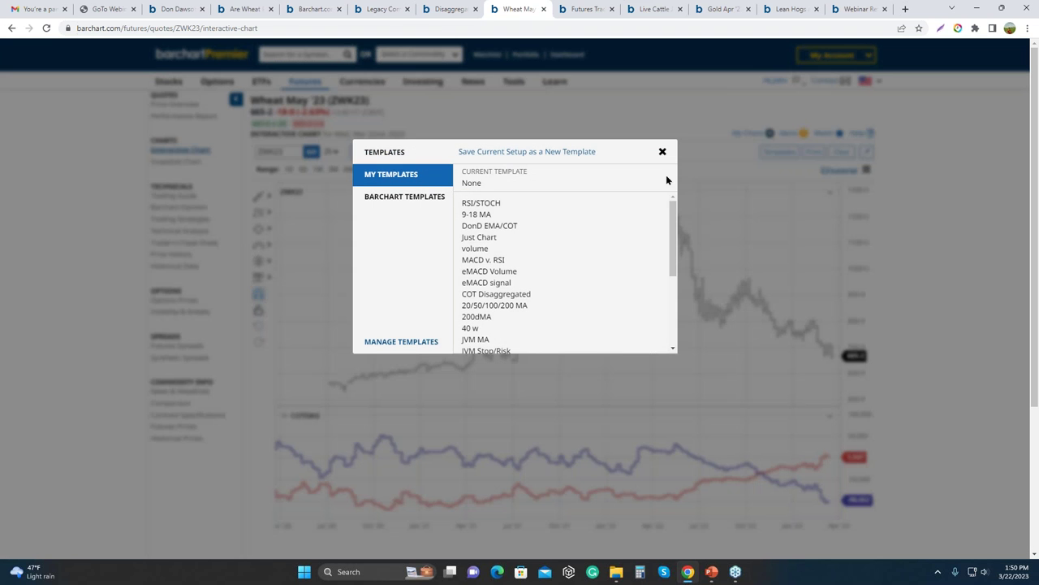
# - Apply the 9-18 MA template, pan toward recent dates, and remove the Bollinger Bands study
pyautogui.click(479, 216)
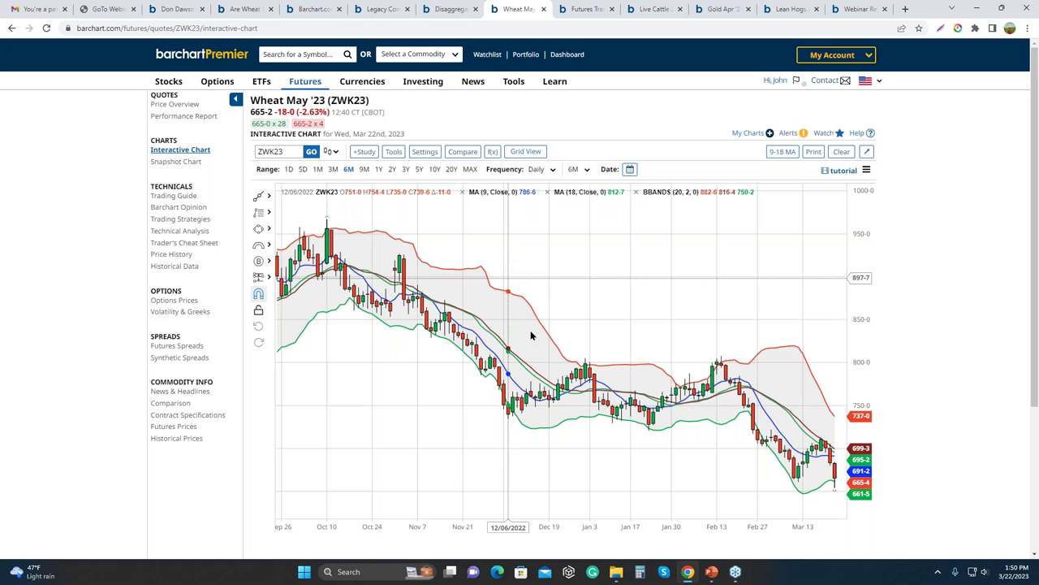
pyautogui.moveTo(671, 505); pyautogui.dragTo(635, 488)
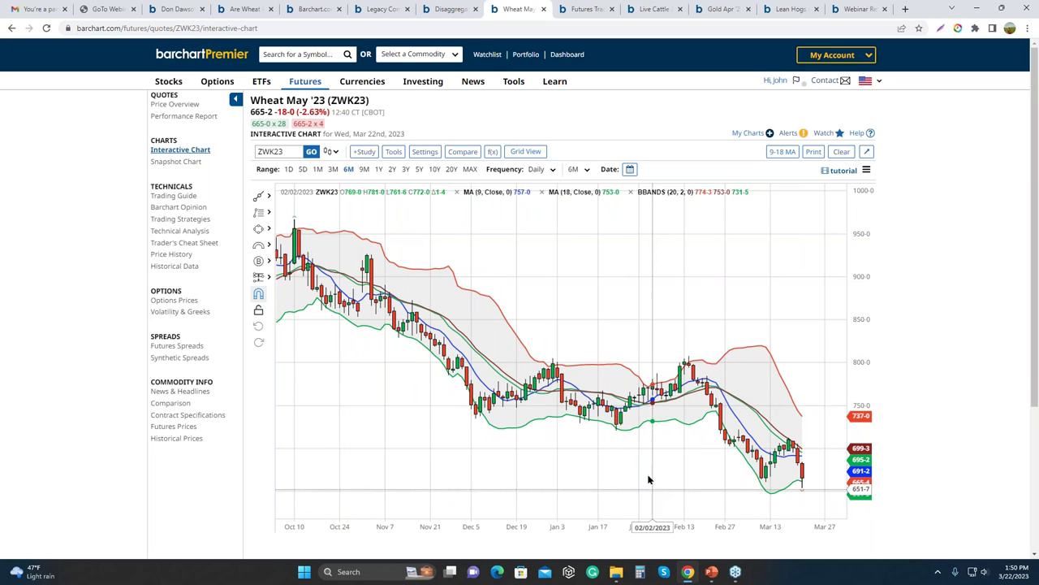
pyautogui.moveTo(599, 307); pyautogui.dragTo(574, 309)
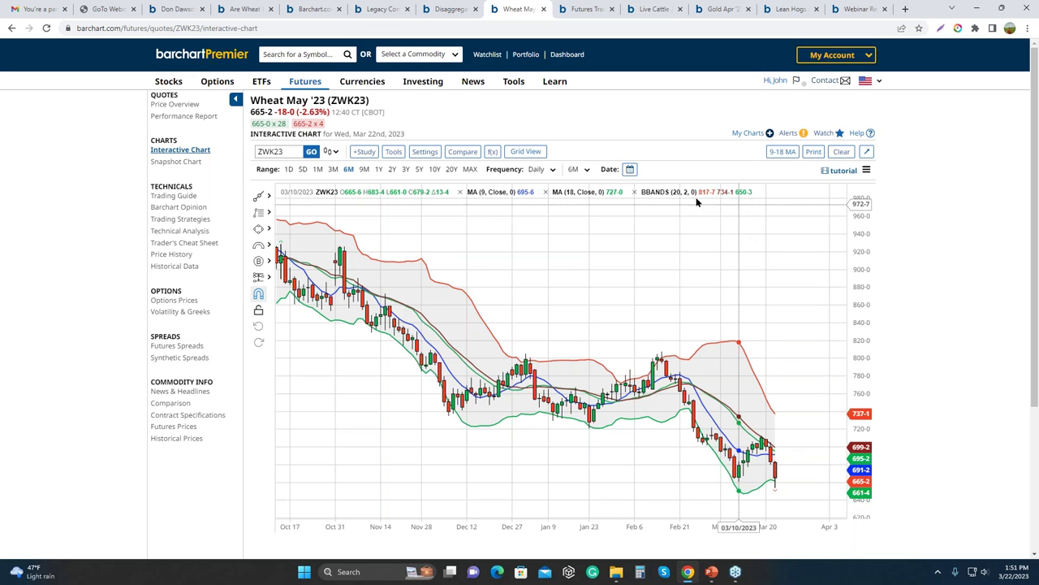
pyautogui.click(634, 193)
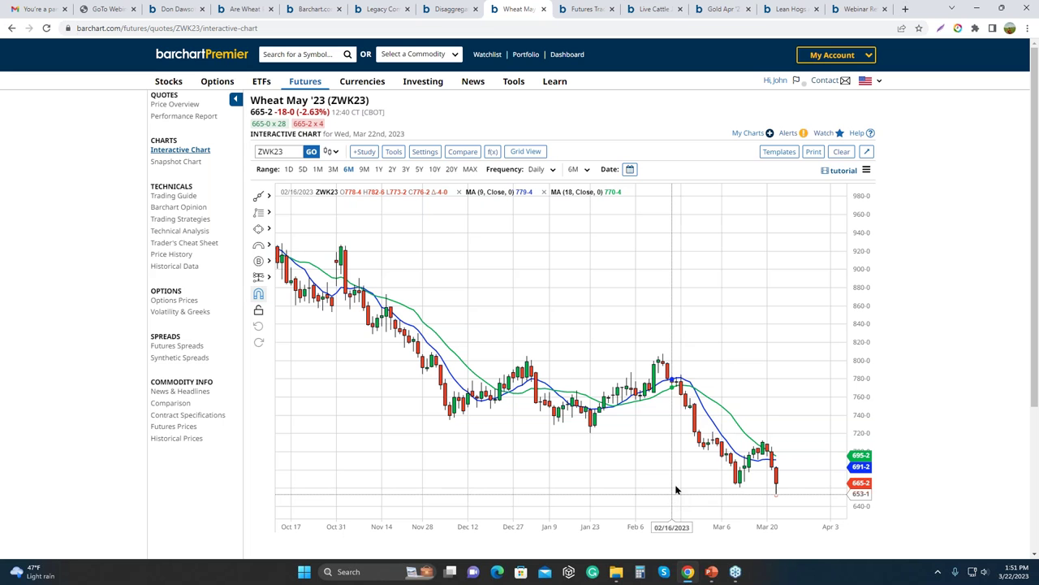
# - Apply the RSI/STOCH saved template to the wheat chart with a 3M daily range
pyautogui.click(782, 152)
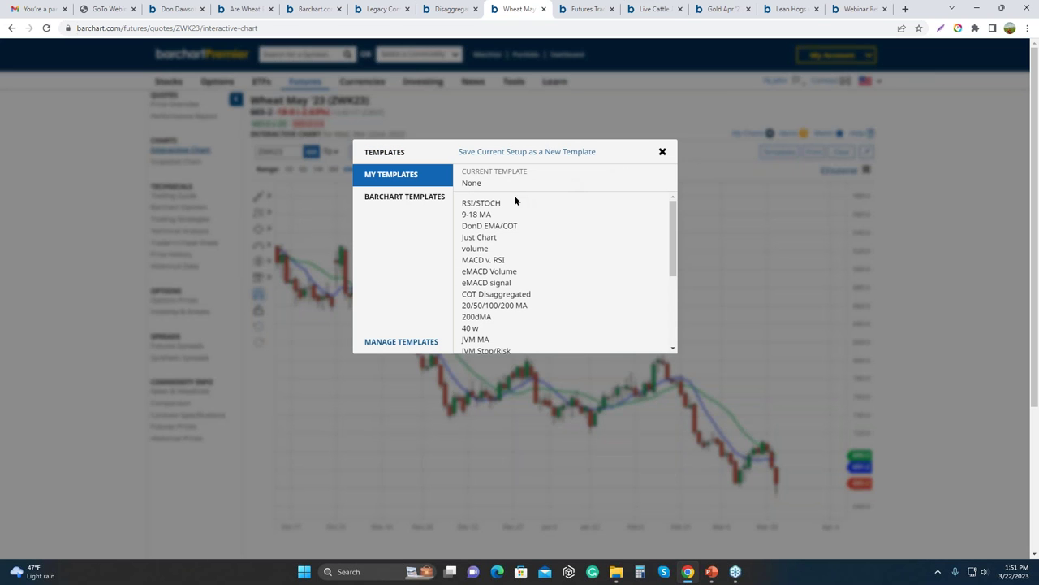
pyautogui.click(494, 204)
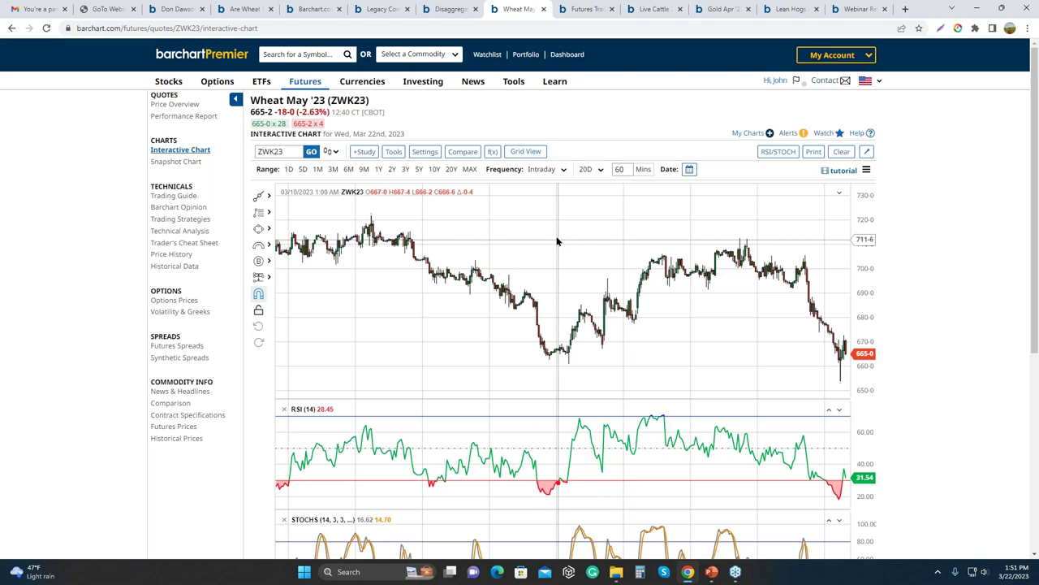
pyautogui.click(332, 170)
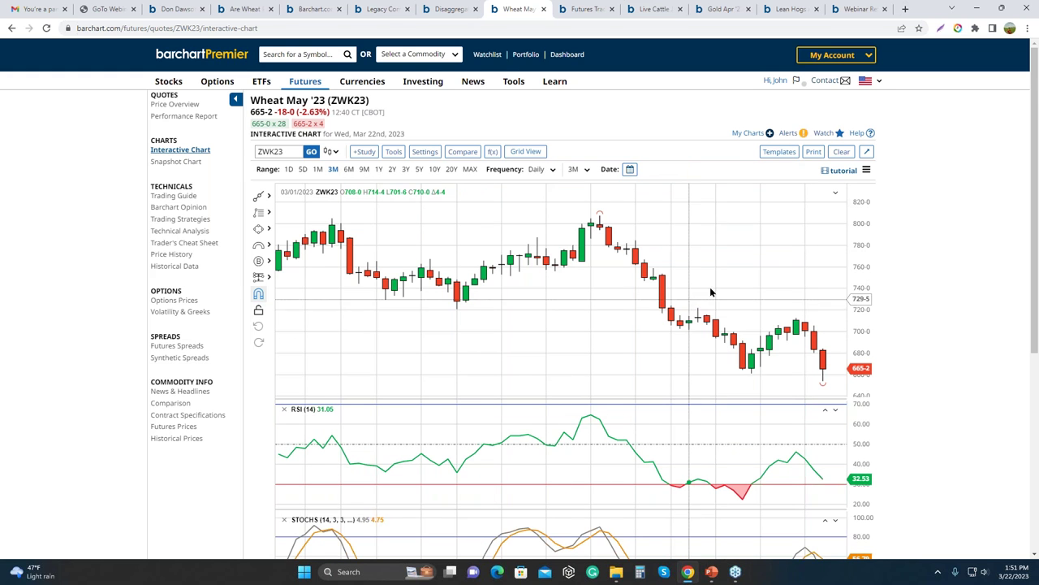
# - Scroll to the RSI, Stochastics and RSISTO panes and pan to the latest days through 03/22/2023
pyautogui.scroll(-2, 719, 291)
pyautogui.scroll(-1, 719, 291)
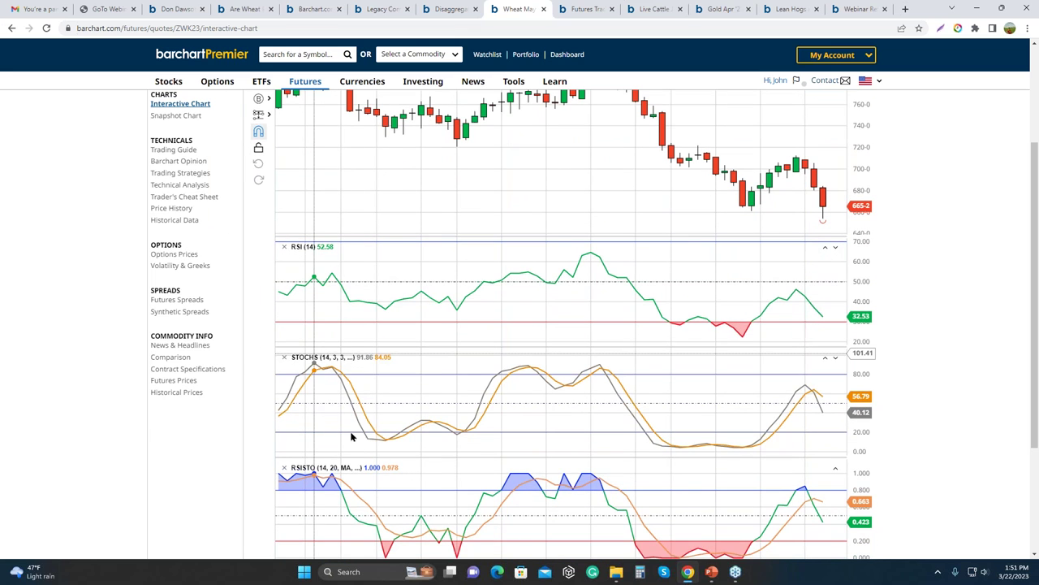
pyautogui.scroll(-1, 476, 412)
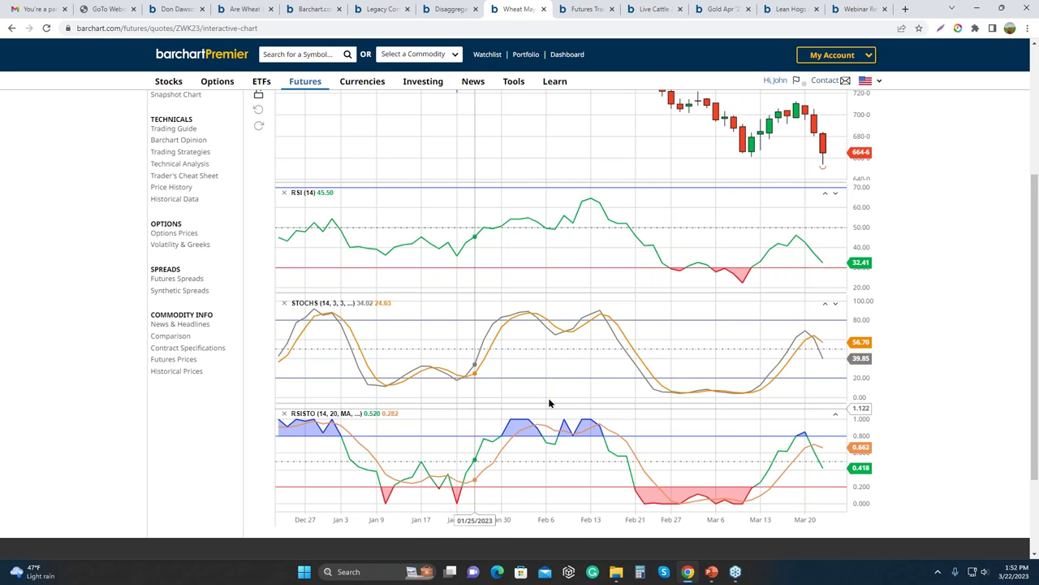
pyautogui.moveTo(753, 429); pyautogui.dragTo(715, 425)
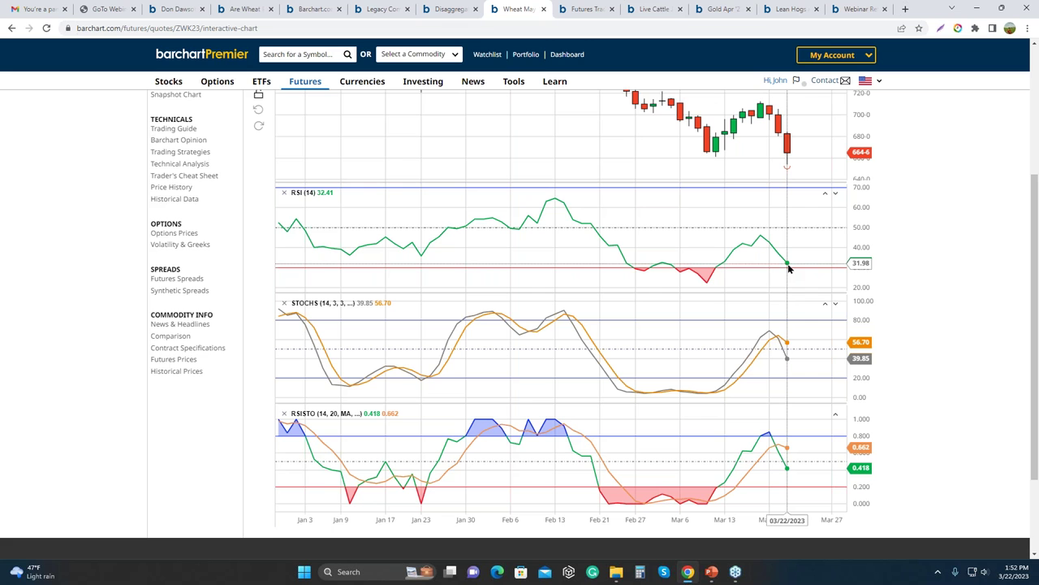
# - Scroll back up to the Wheat May '23 header, then switch to the COT trading analysis slide
pyautogui.scroll(-2, 793, 351)
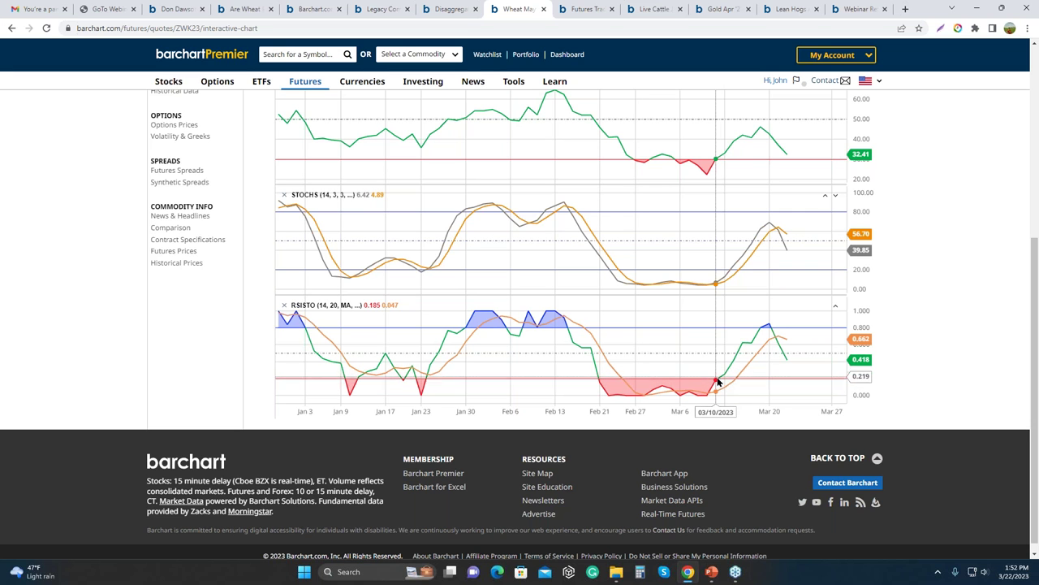
pyautogui.scroll(2, 717, 382)
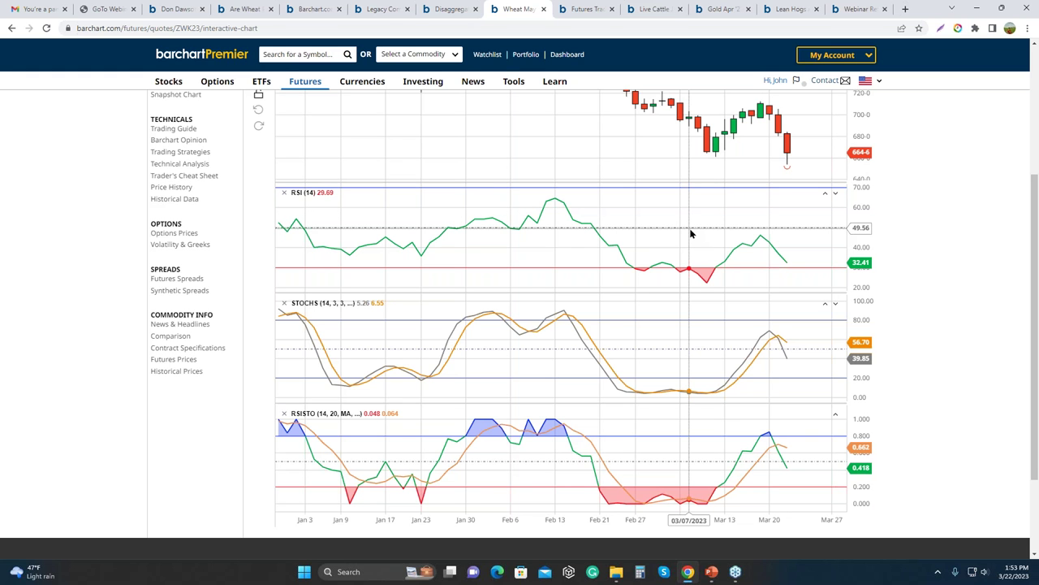
pyautogui.scroll(3, 662, 183)
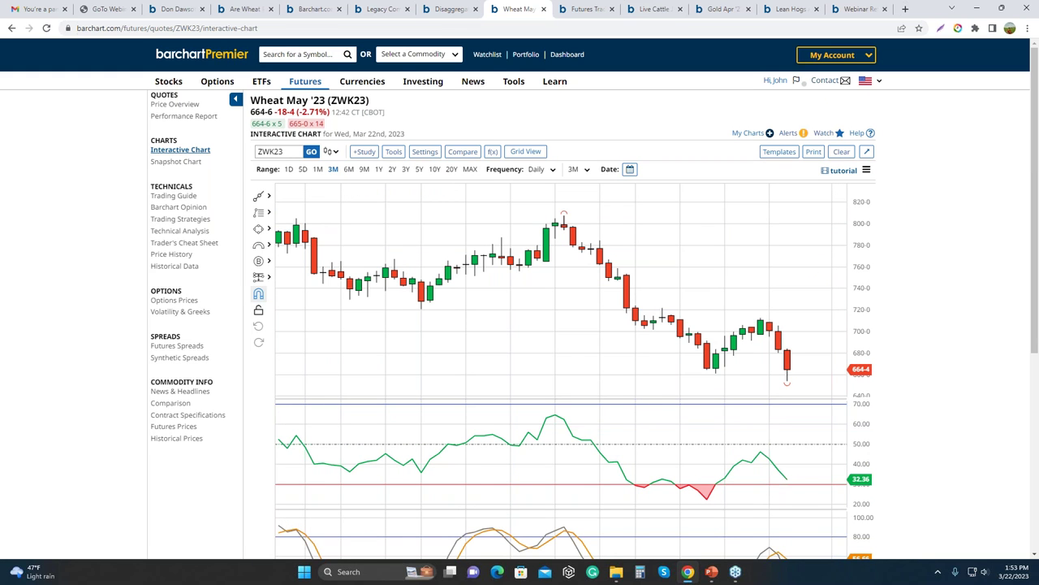
pyautogui.hotkey('alt', 'Tab')
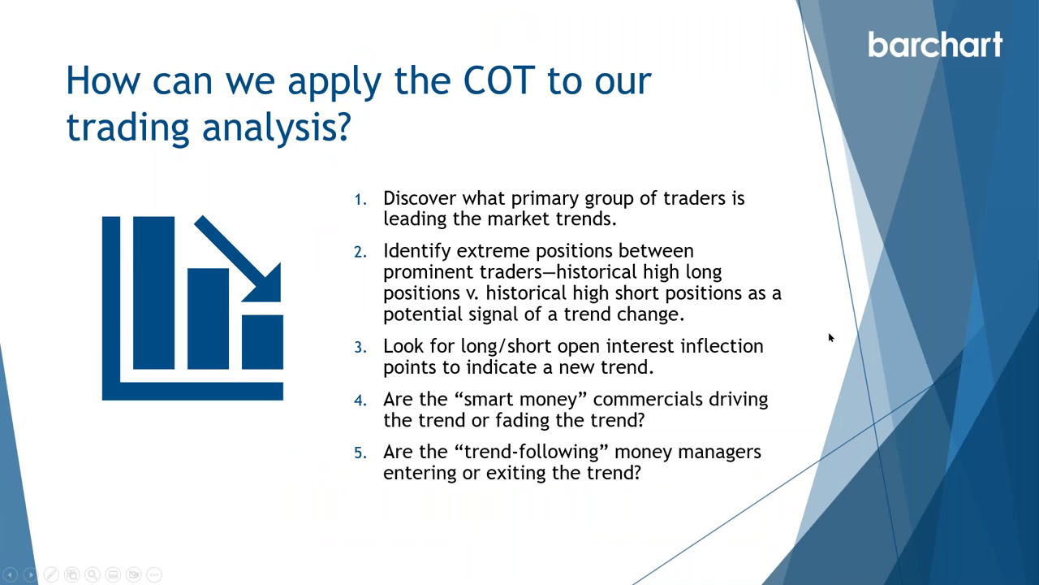
# - Advance the slideshow to the ETFs and Equities slide, then return to Barchart's Gold Apr '23 chart
pyautogui.click(830, 337)
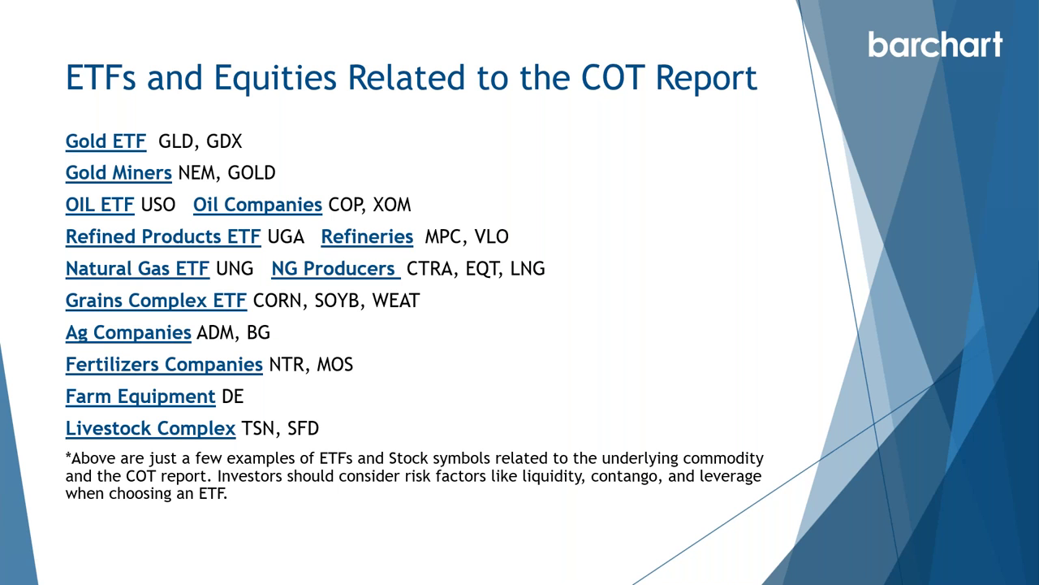
pyautogui.hotkey('alt', 'Tab')
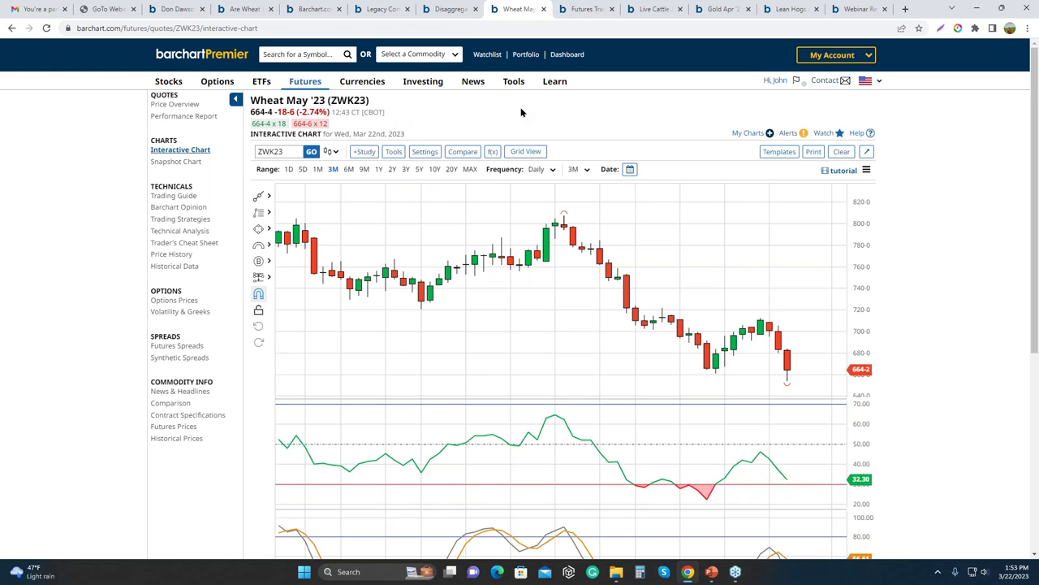
pyautogui.click(718, 9)
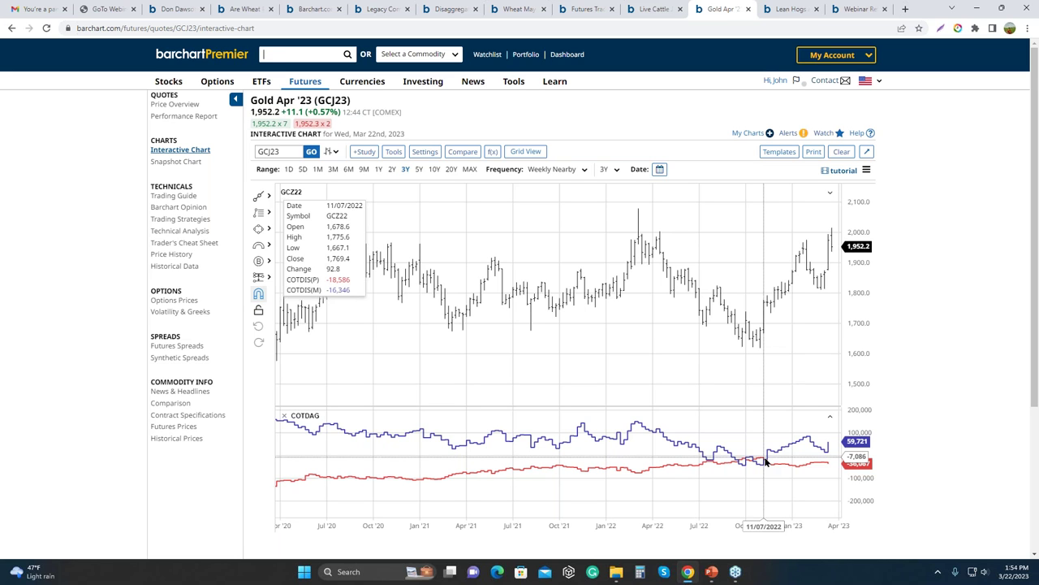
# - Compare gdx against the Gold Apr '23 weekly chart on the left scale, then reopen Compare Symbols
pyautogui.click(468, 152)
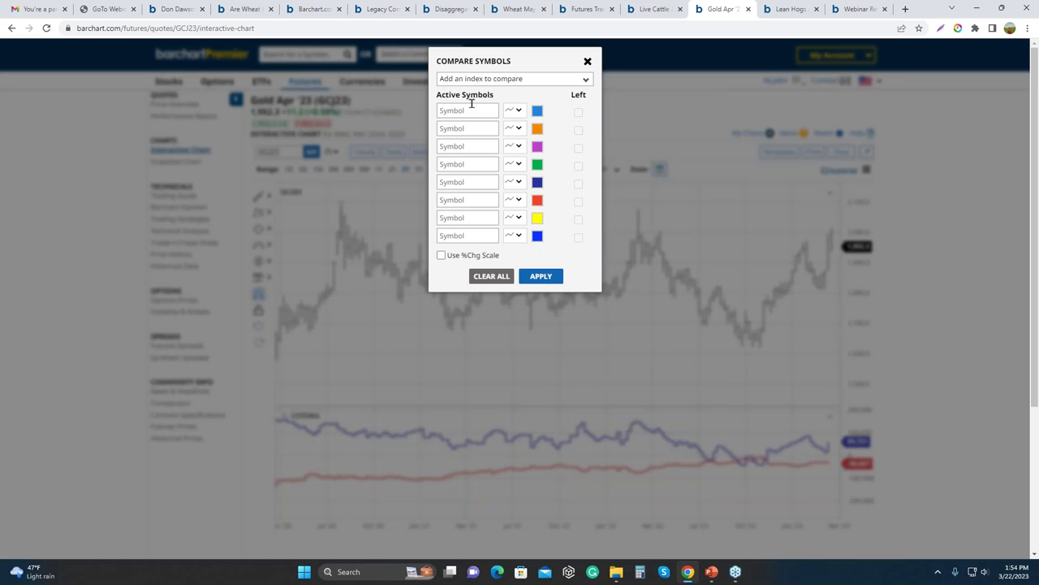
pyautogui.click(466, 109)
pyautogui.write('gdx')
pyautogui.click(542, 279)
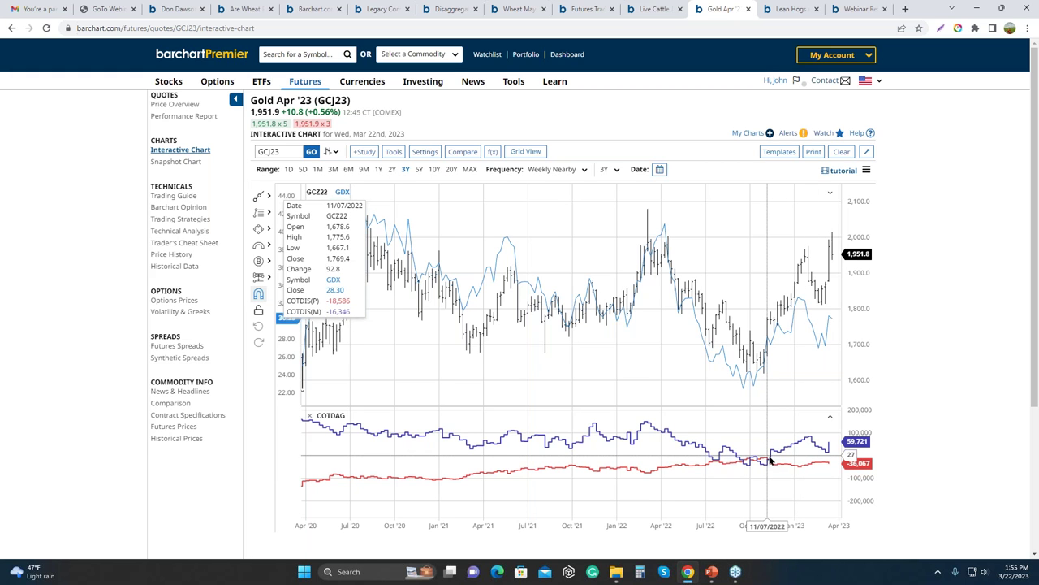
pyautogui.click(465, 154)
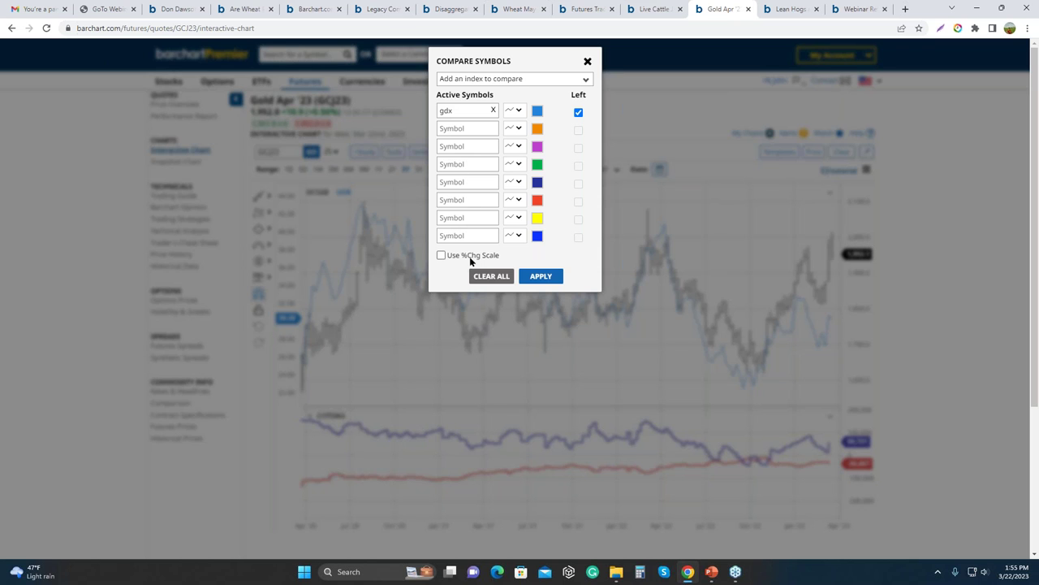
# - Switch the Gold vs GDX comparison to the %Chg scale and apply it
pyautogui.click(443, 256)
pyautogui.click(541, 277)
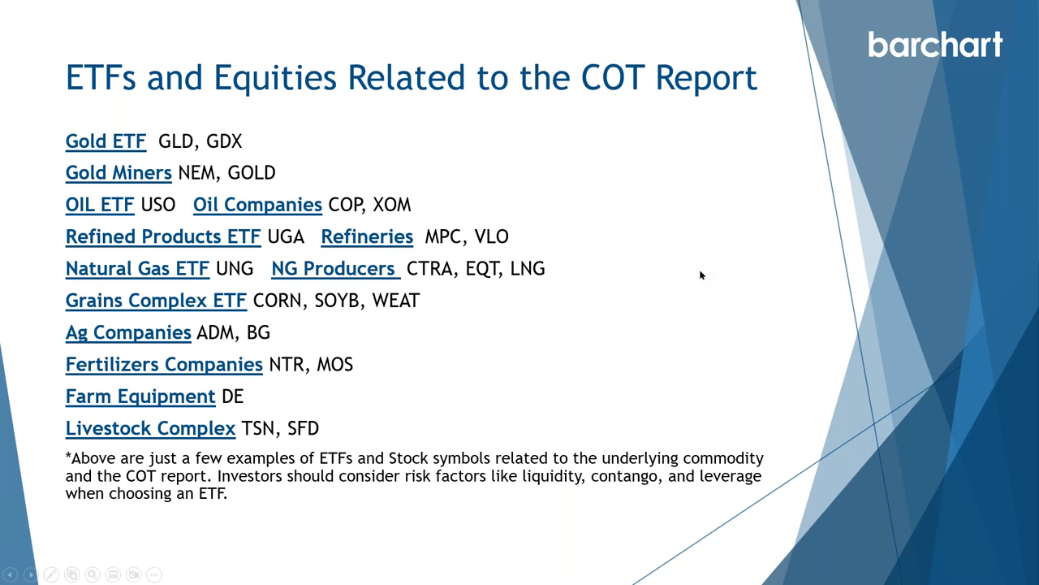
# - Return to the Gold vs GDX percent-change chart and clear the symbol box for a new contract
pyautogui.hotkey('alt', 'Tab')
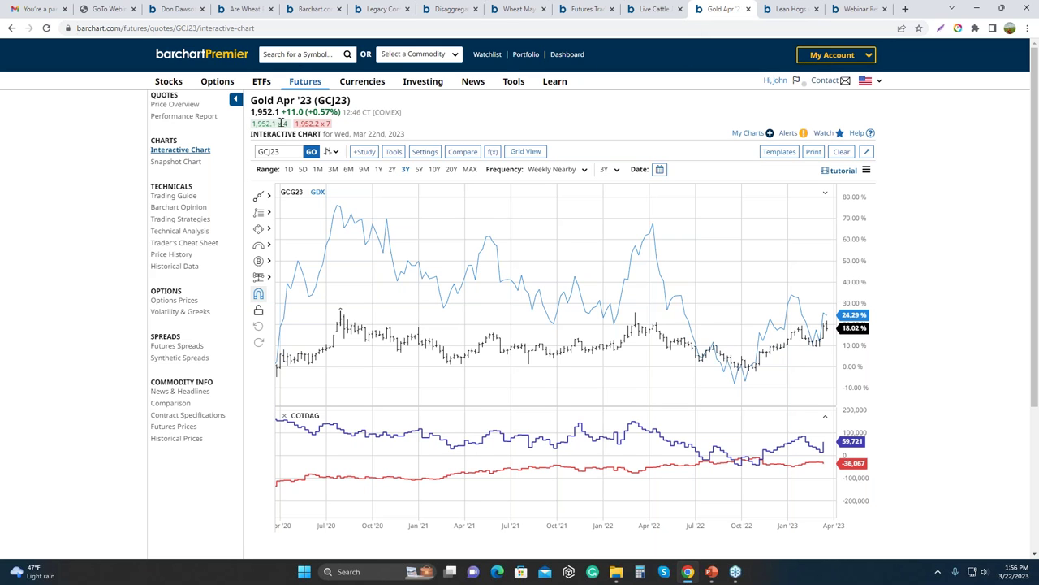
pyautogui.click(286, 150)
# - Load the Soybean May '23 (ZSK23) chart, zoom out to late August–March, and list compared symbols
pyautogui.write('zsk')
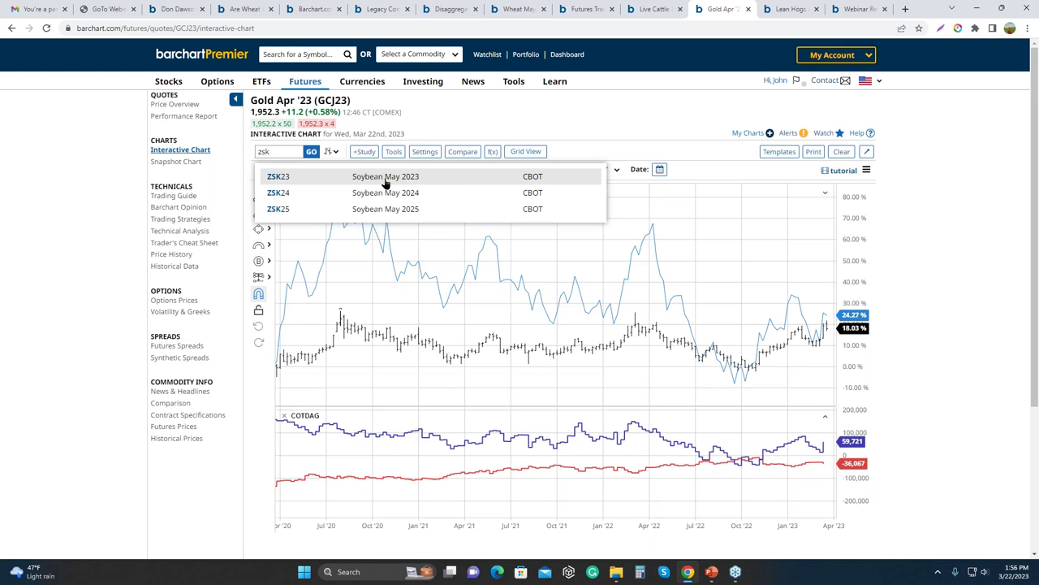
pyautogui.click(386, 181)
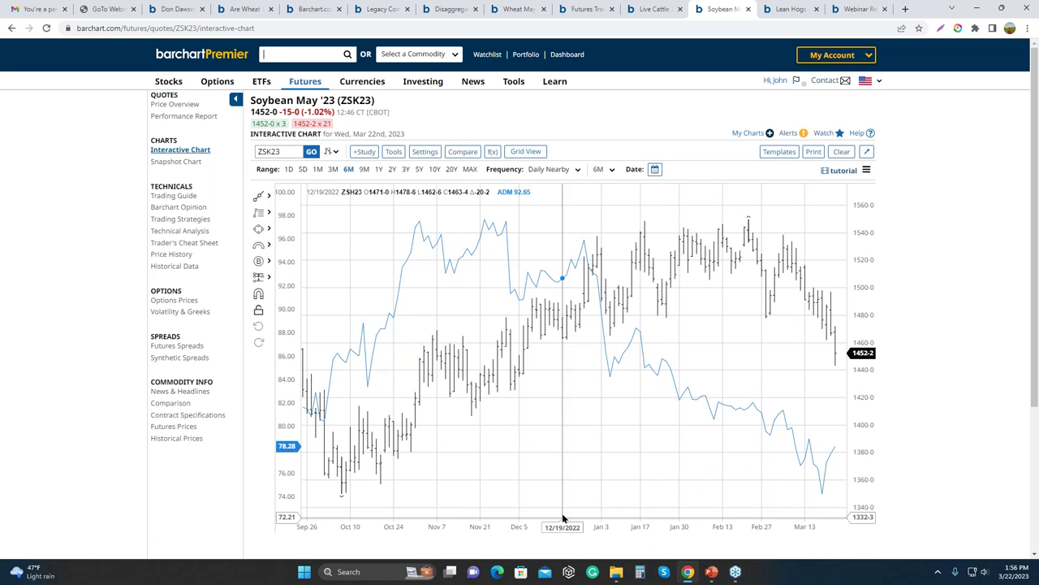
pyautogui.scroll(-3, 536, 524)
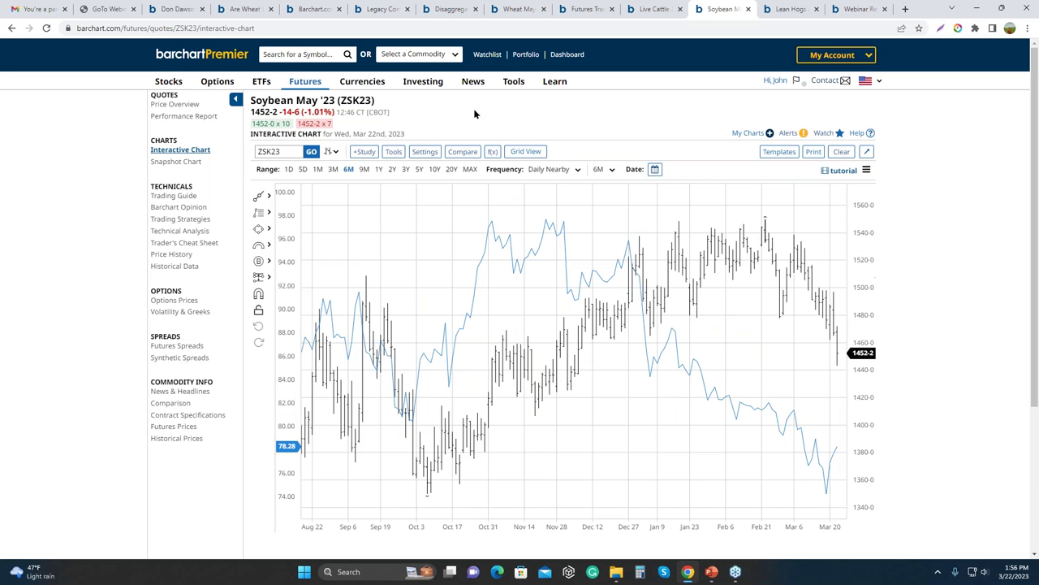
pyautogui.click(462, 152)
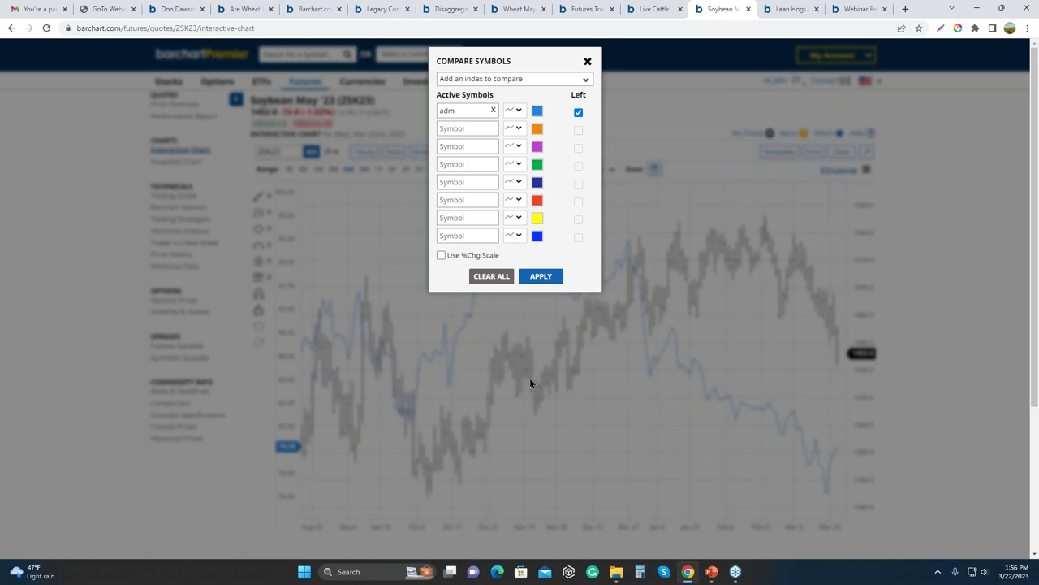
# - Close the Compare Symbols list and go to the Futures Trading Guide overview
pyautogui.click(588, 62)
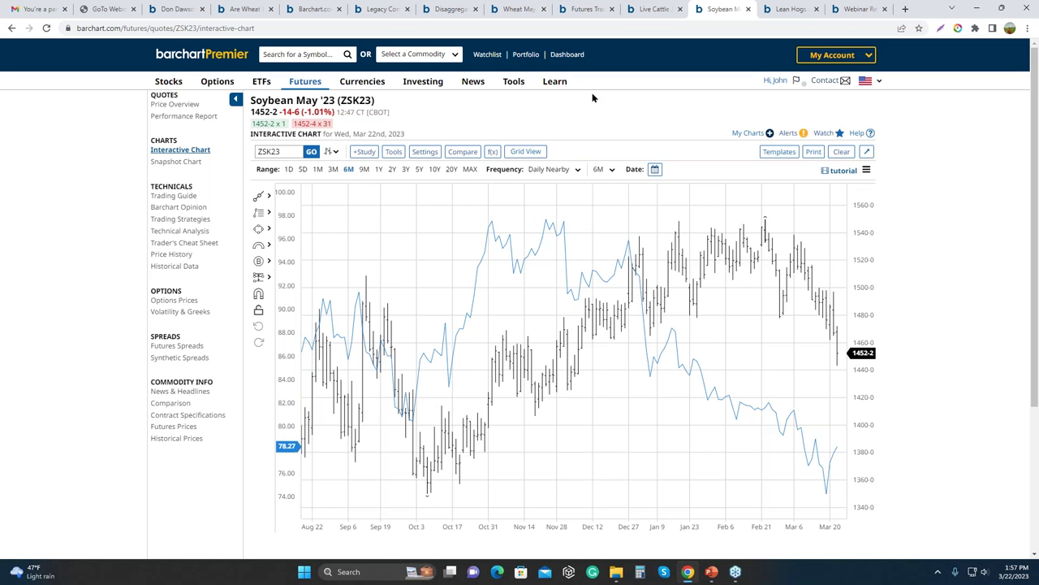
pyautogui.click(570, 11)
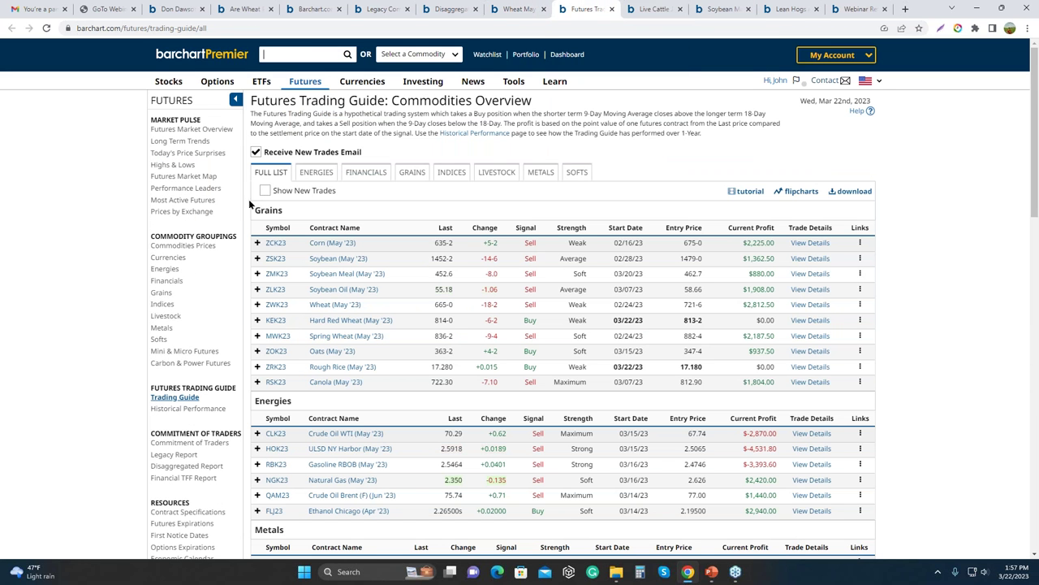
# - Open the Crude Oil WTI May '23 (CLK23) quote and show prices for all its contracts
pyautogui.click(272, 435)
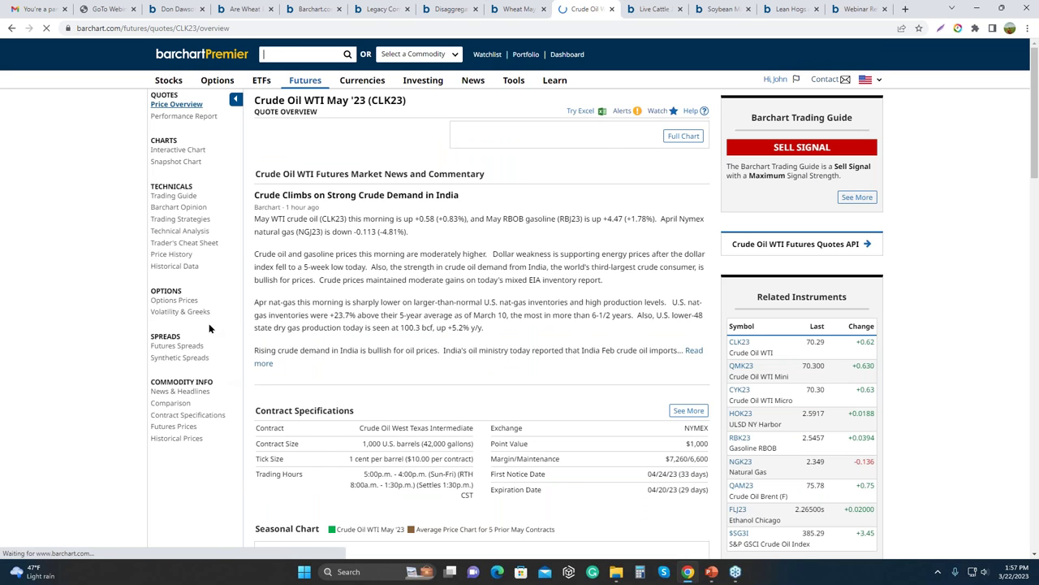
pyautogui.click(171, 427)
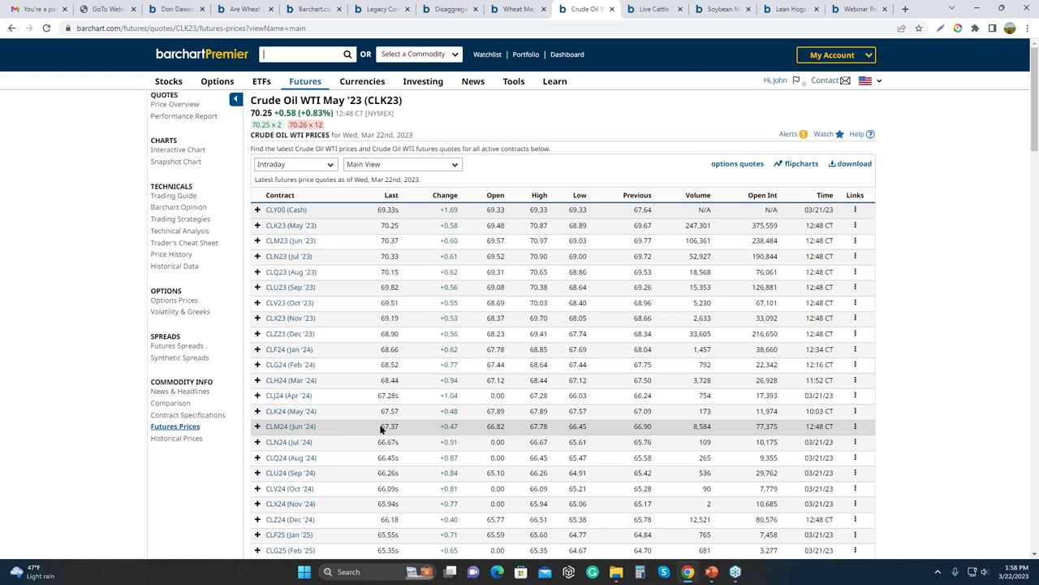
# - Go back to the Soybean May '23 chart with its ADM overlay
pyautogui.click(712, 8)
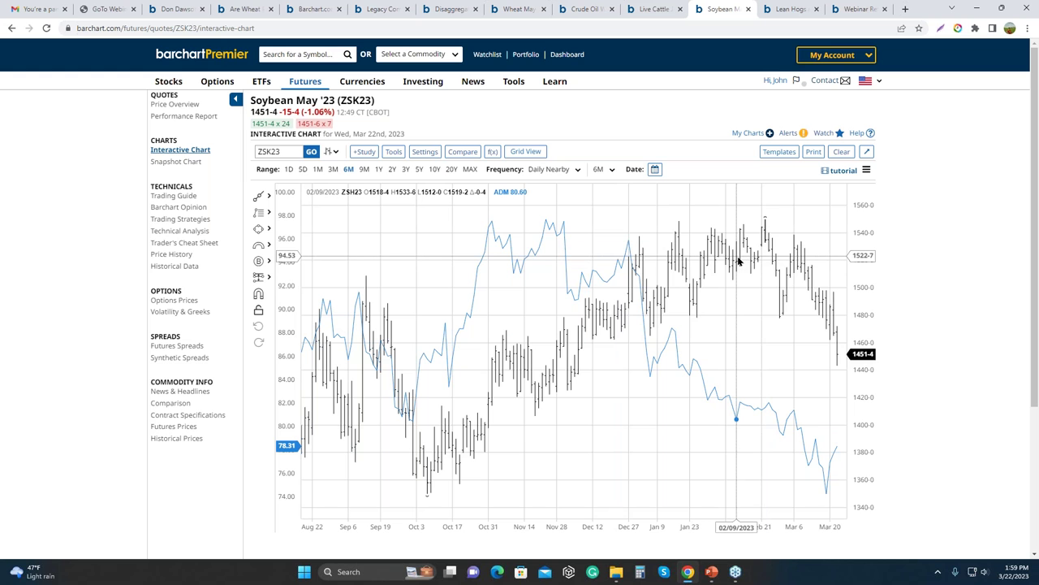
# - Nudge the Soybean chart slightly left, then switch to the Lean Hogs Apr '23 chart
pyautogui.moveTo(716, 477); pyautogui.dragTo(701, 476)
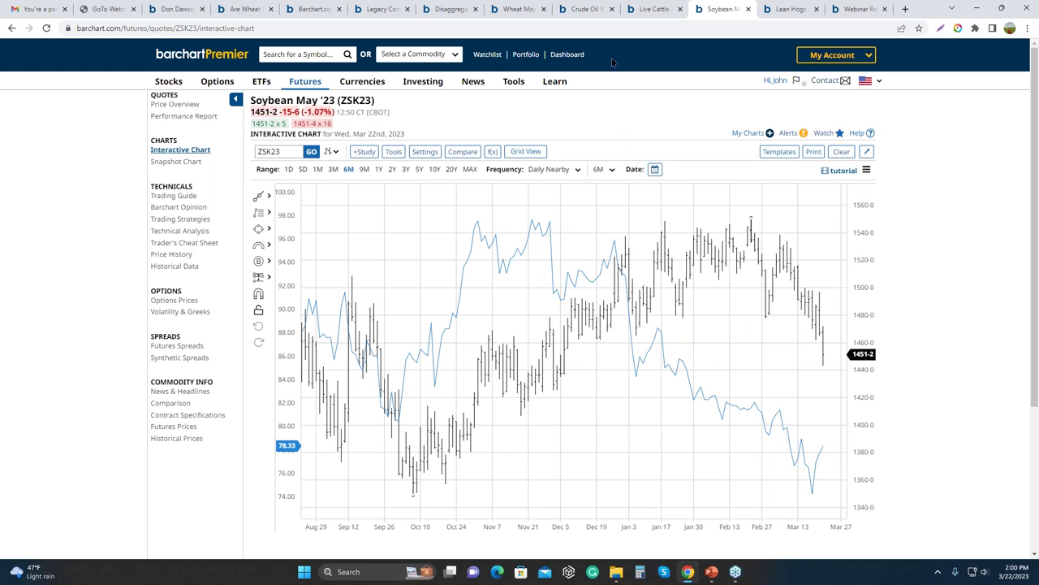
pyautogui.click(790, 9)
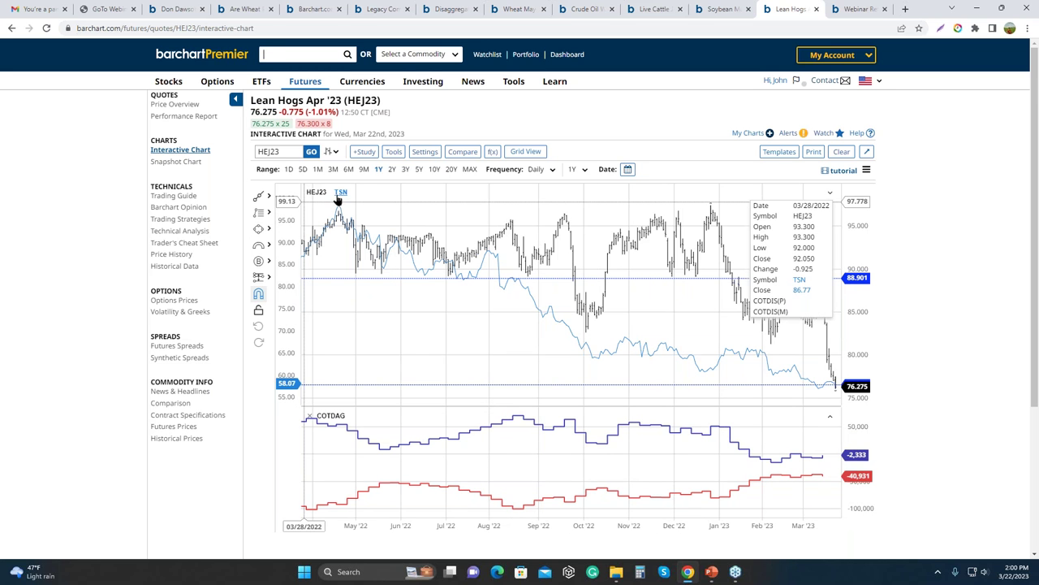
# - Frame the Lean Hogs Apr '23 chart to start around mid-September, leaving space after the latest bar
pyautogui.moveTo(469, 333); pyautogui.dragTo(446, 329)
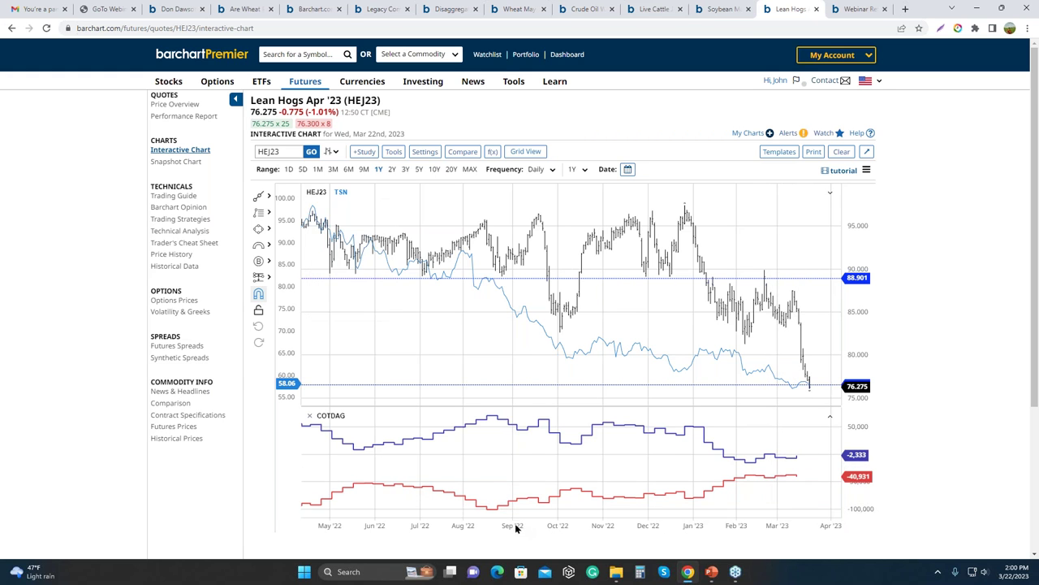
pyautogui.moveTo(515, 515); pyautogui.dragTo(528, 515)
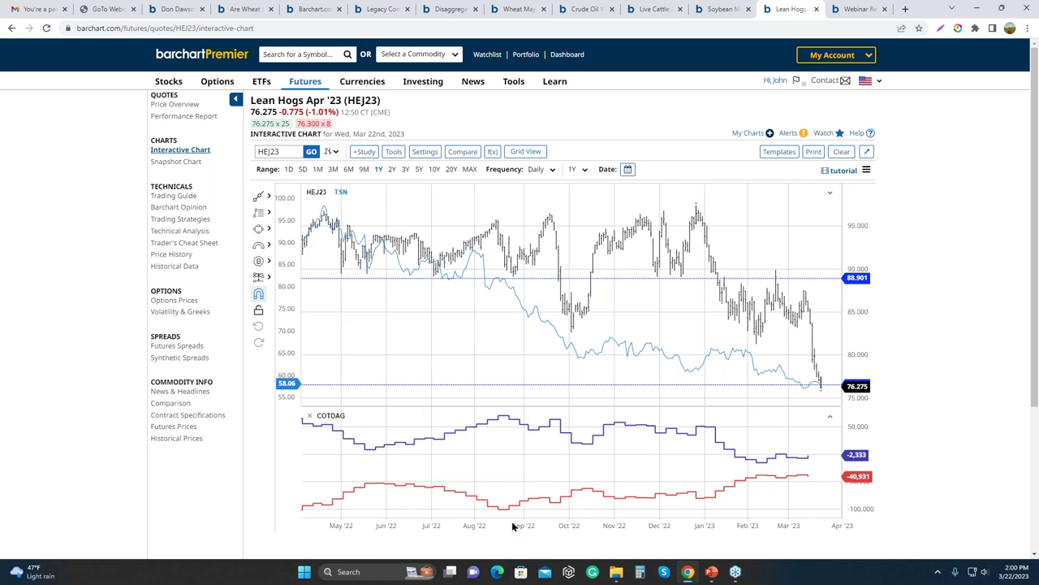
pyautogui.scroll(-5, 518, 522)
pyautogui.scroll(-5, 527, 525)
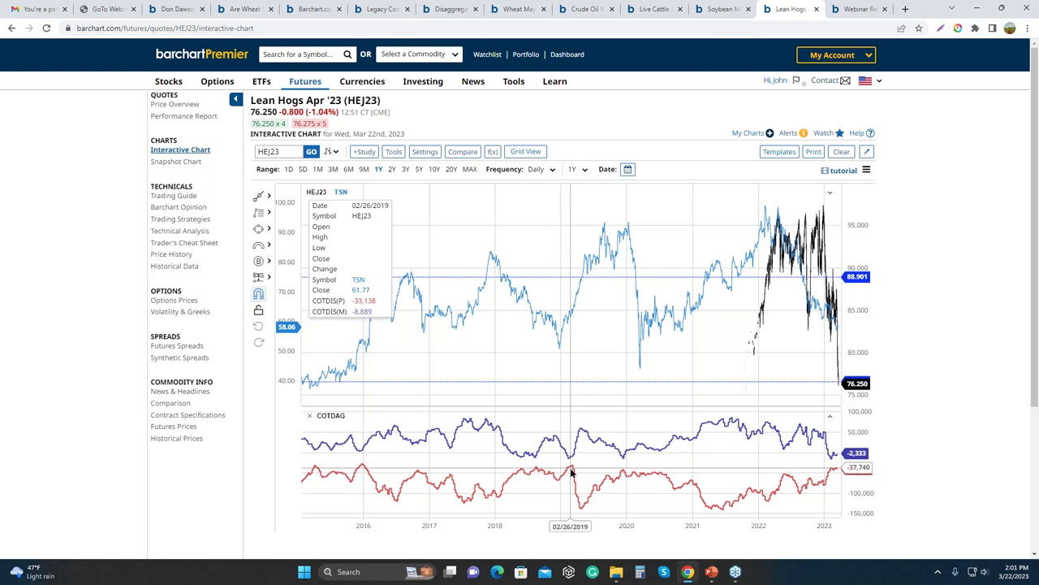
pyautogui.scroll(10, 722, 519)
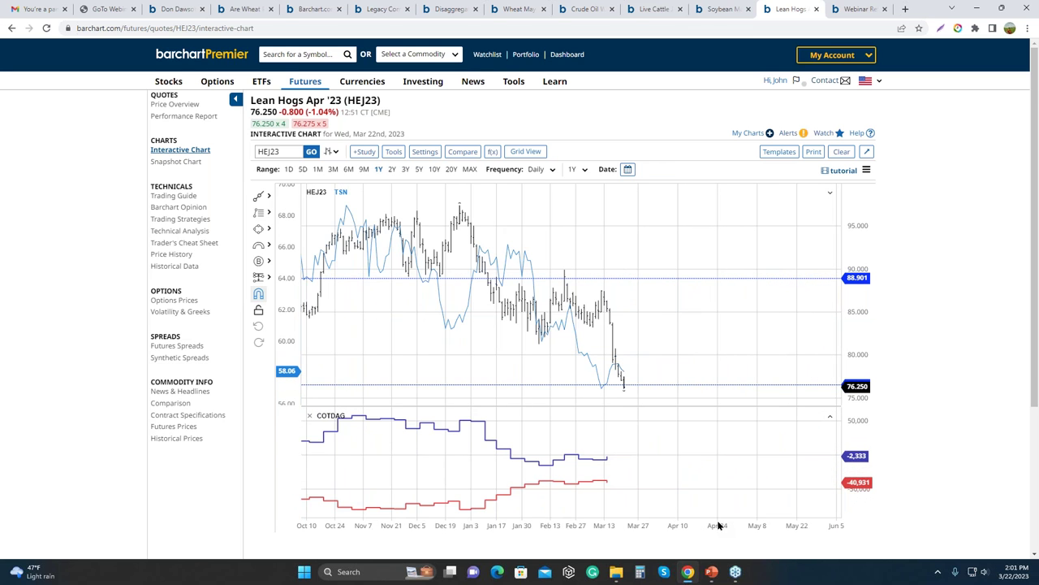
pyautogui.moveTo(652, 463); pyautogui.dragTo(690, 449)
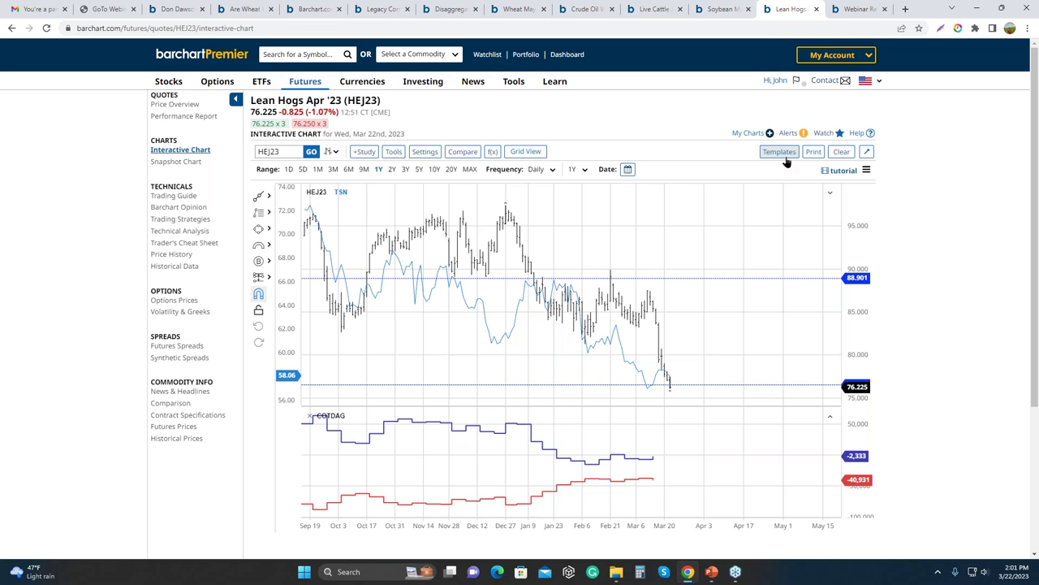
# - Apply the saved 9-18 MA template to the Lean Hogs chart, adding 9/18 averages and Bollinger Bands
pyautogui.click(783, 154)
pyautogui.click(477, 216)
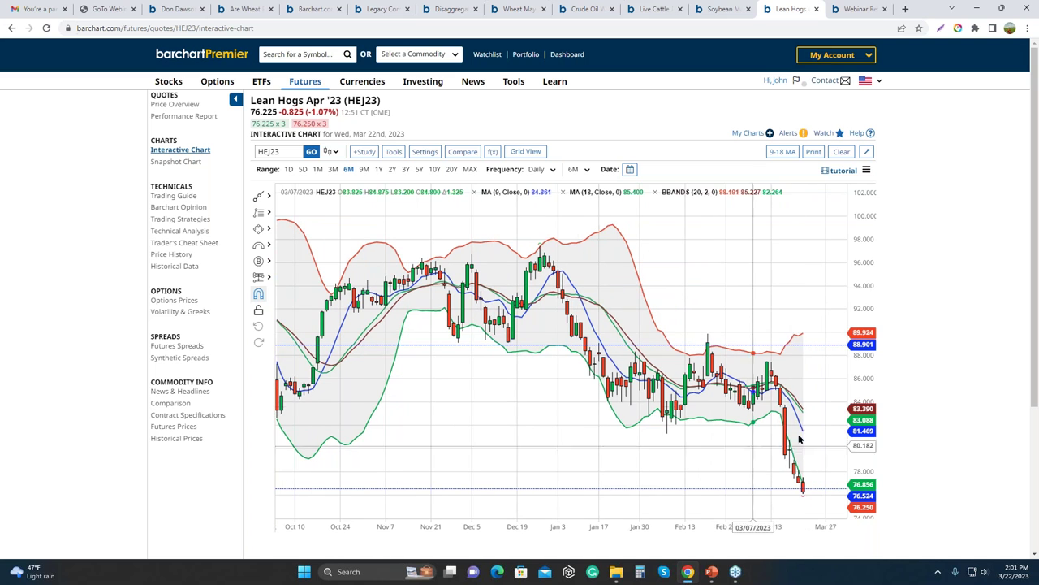
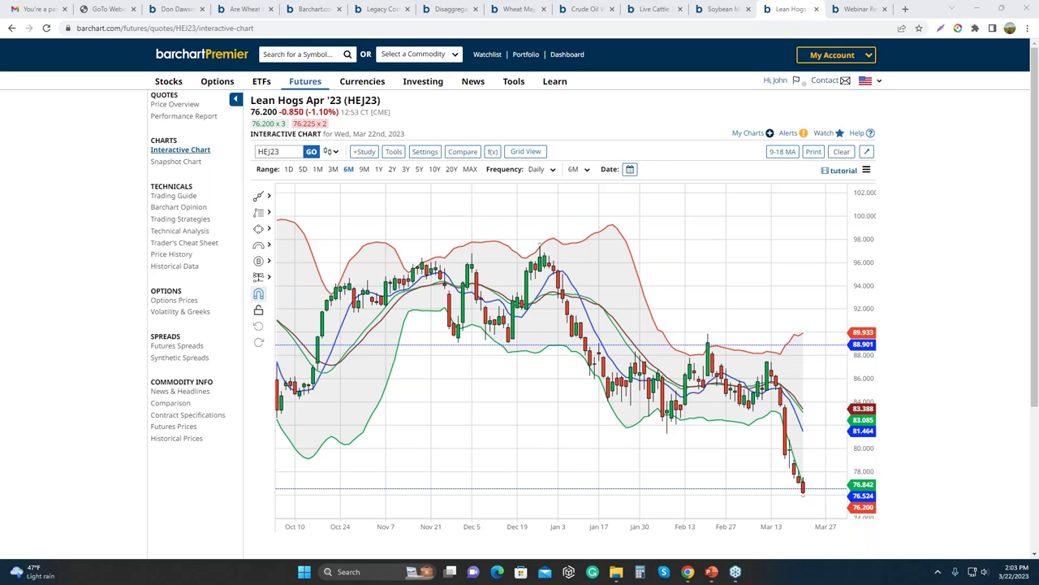
# - Review the Crude Oil WTI (CLK23) futures table, scrolling through all active contracts and back to the top
pyautogui.click(595, 9)
pyautogui.scroll(-1, 367, 258)
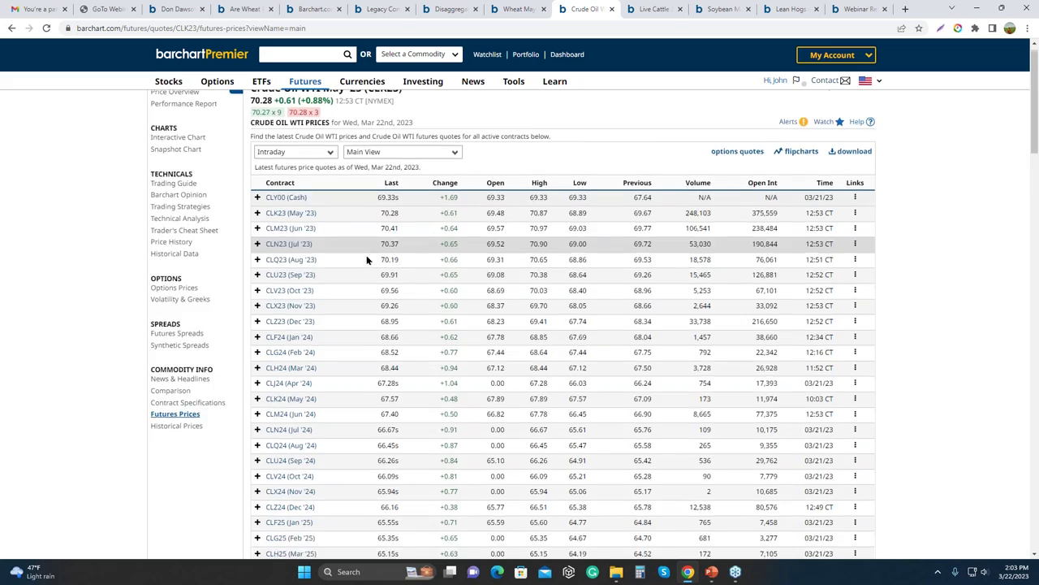
pyautogui.scroll(-2, 367, 255)
pyautogui.scroll(-2, 359, 337)
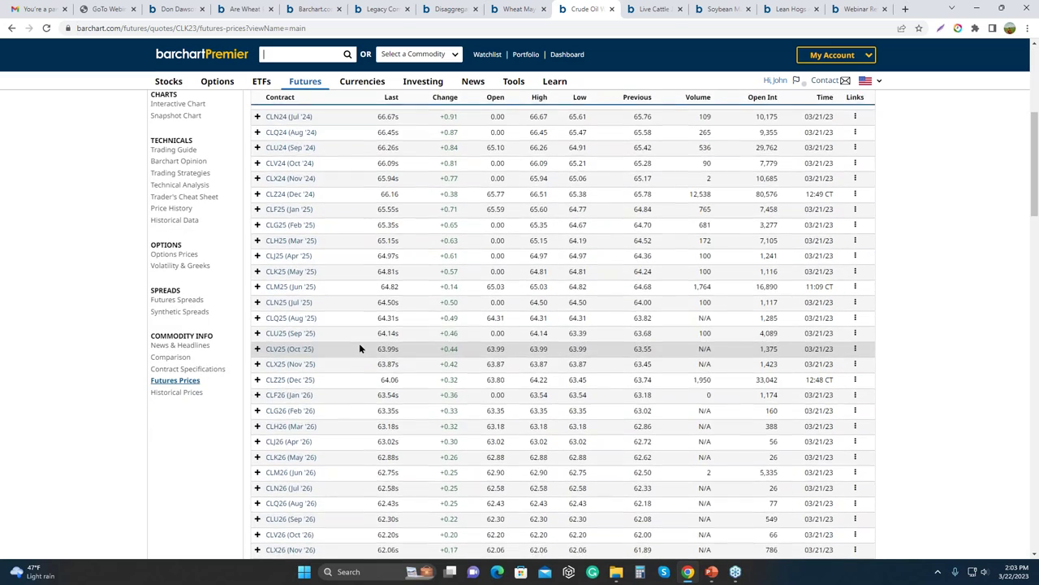
pyautogui.scroll(-2, 360, 348)
pyautogui.scroll(-2, 360, 348)
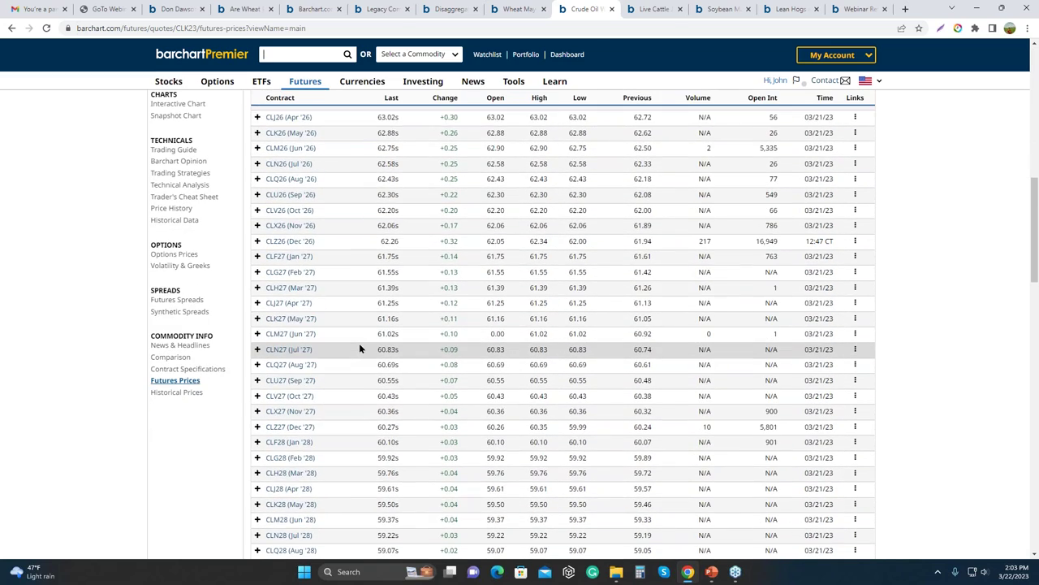
pyautogui.scroll(8, 360, 348)
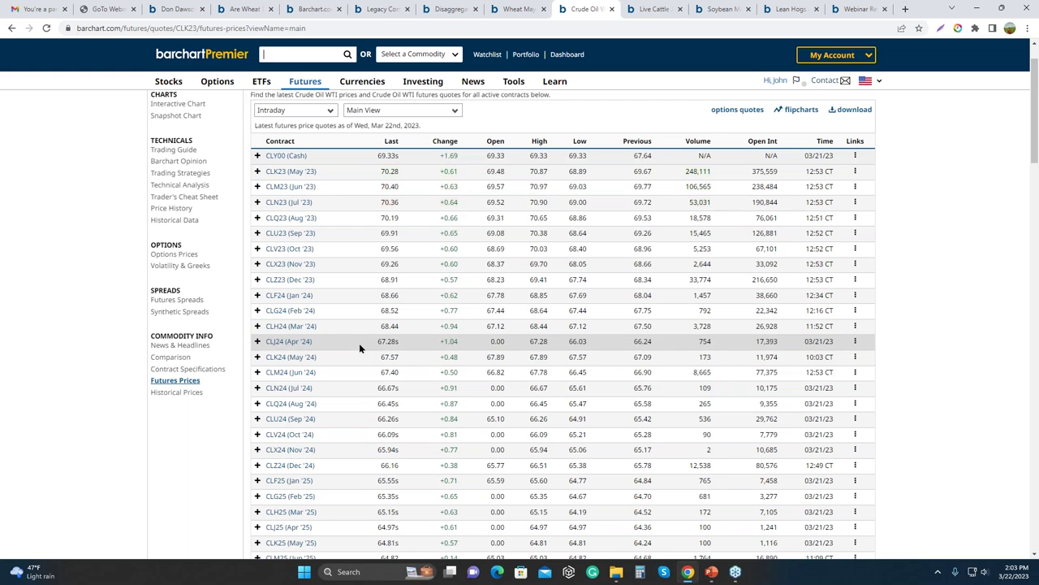
pyautogui.scroll(1, 359, 348)
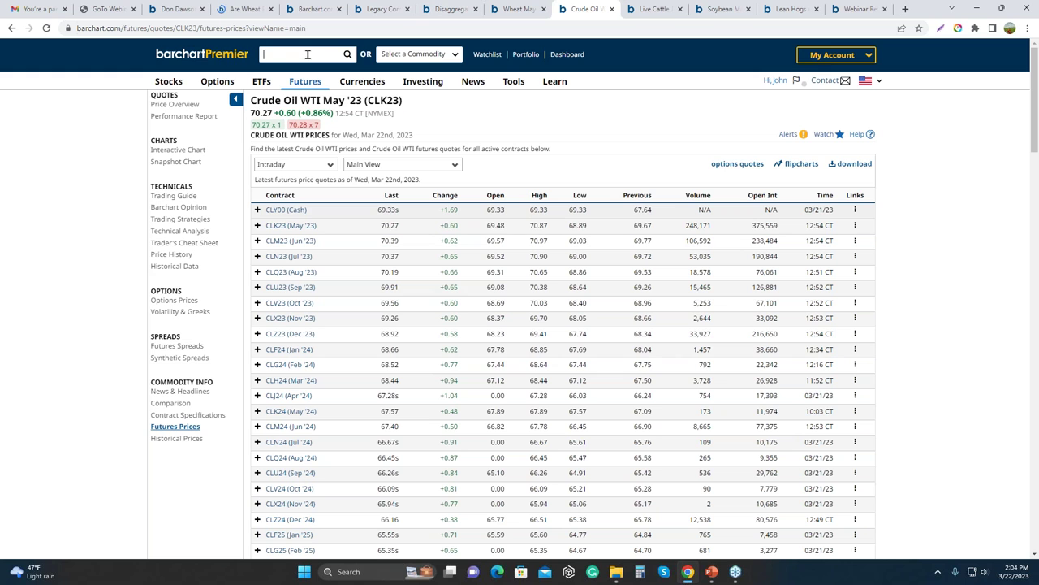
# - Load the ZCK23 Corn May 2023 futures quotes, then switch to the 'ETFs and Equities Related to the COT Report' slide
pyautogui.write('zck')
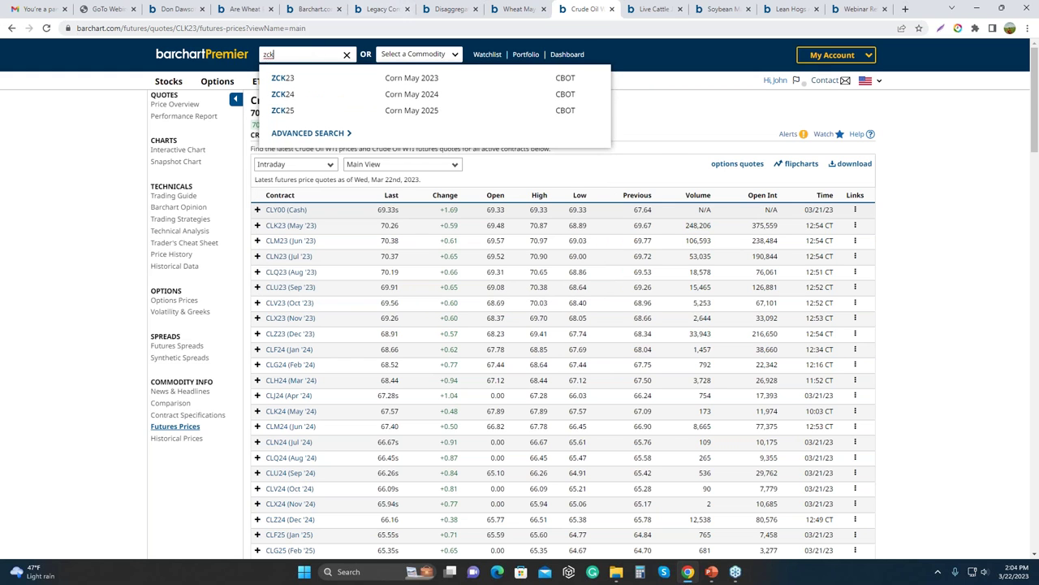
pyautogui.click(411, 78)
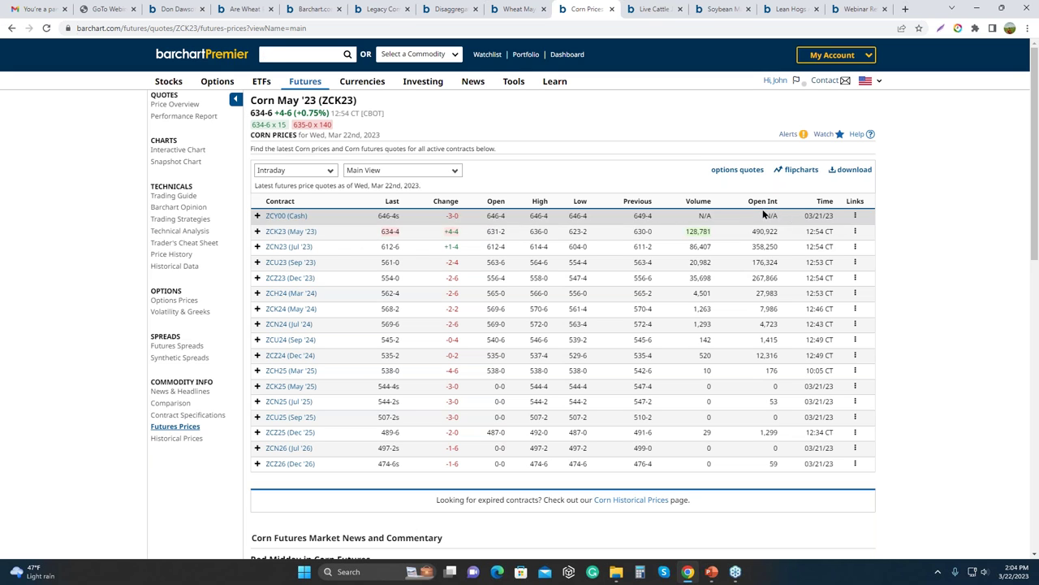
pyautogui.moveTo(764, 209)
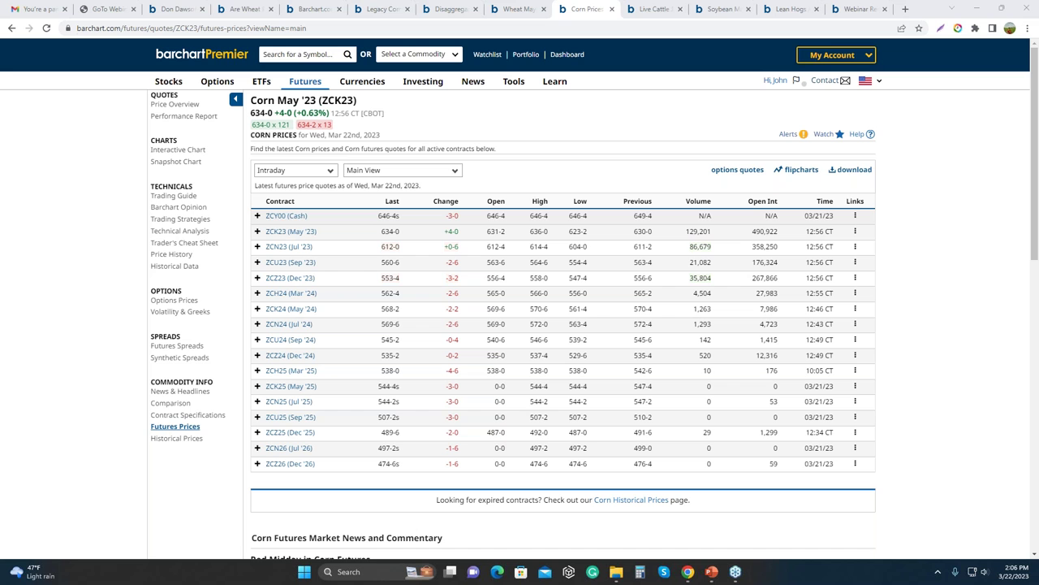
pyautogui.hotkey('alt', 'Tab')
pyautogui.hotkey('alt', 'Tab')
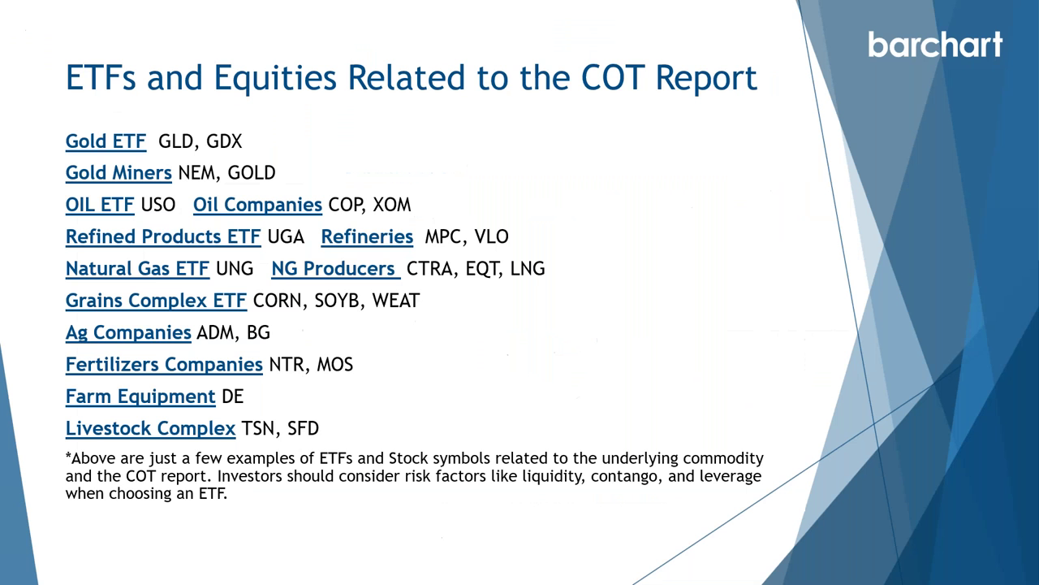